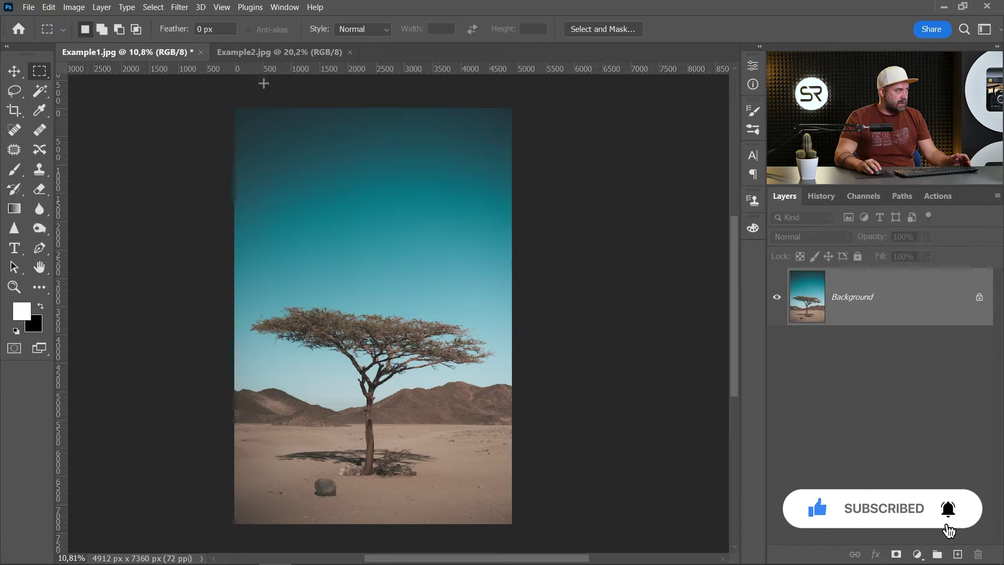
# View the sunset photo in Example2.jpg and return to the tree photo in Example1.jpg
pyautogui.click(258, 53)
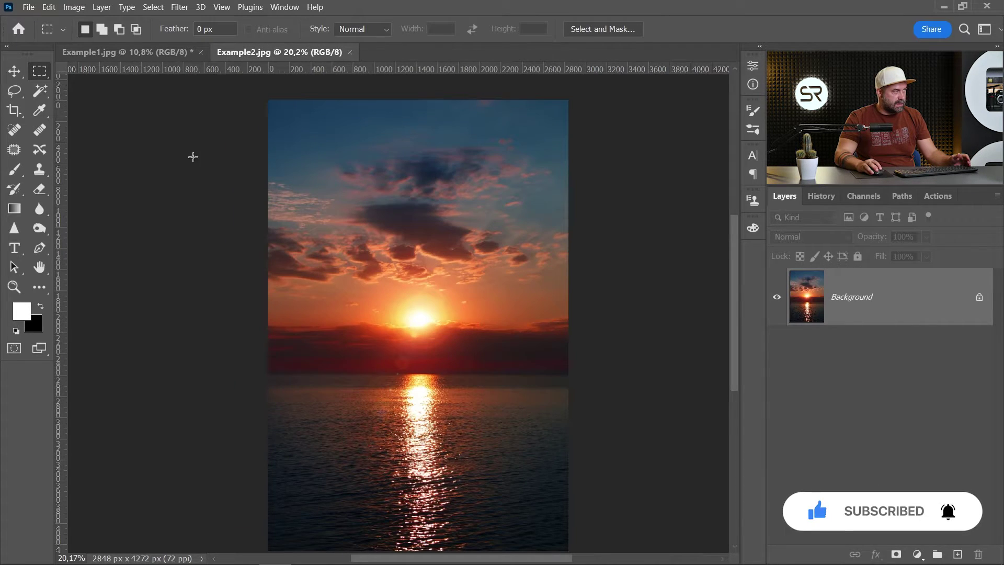
pyautogui.click(146, 55)
pyautogui.scroll(3, 374, 257)
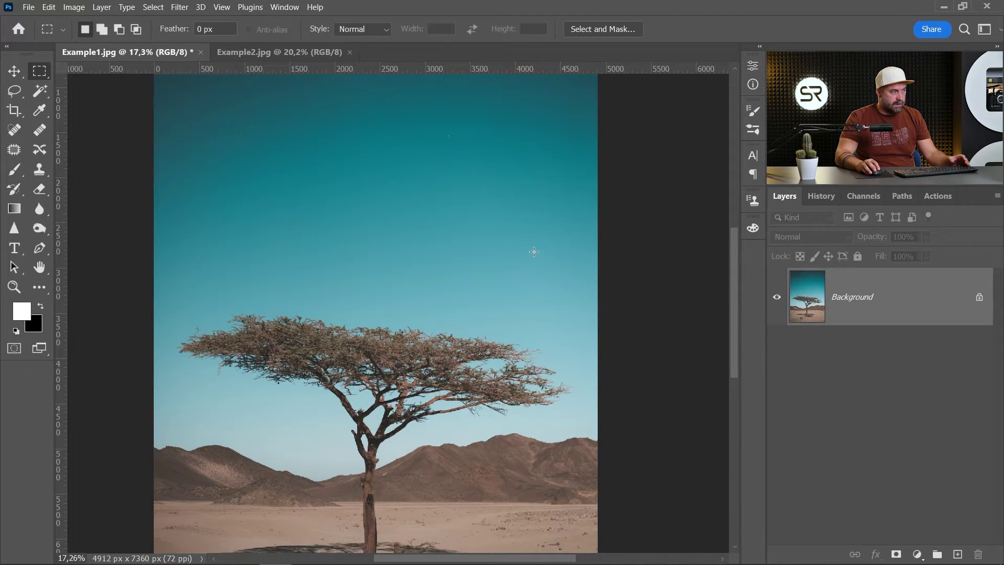
# Examine the Red, Green and Blue channels of Example1.jpg one by one for contrast between tree and sky
pyautogui.click(864, 198)
pyautogui.moveTo(544, 248); pyautogui.dragTo(528, 267)
pyautogui.scroll(2, 849, 224)
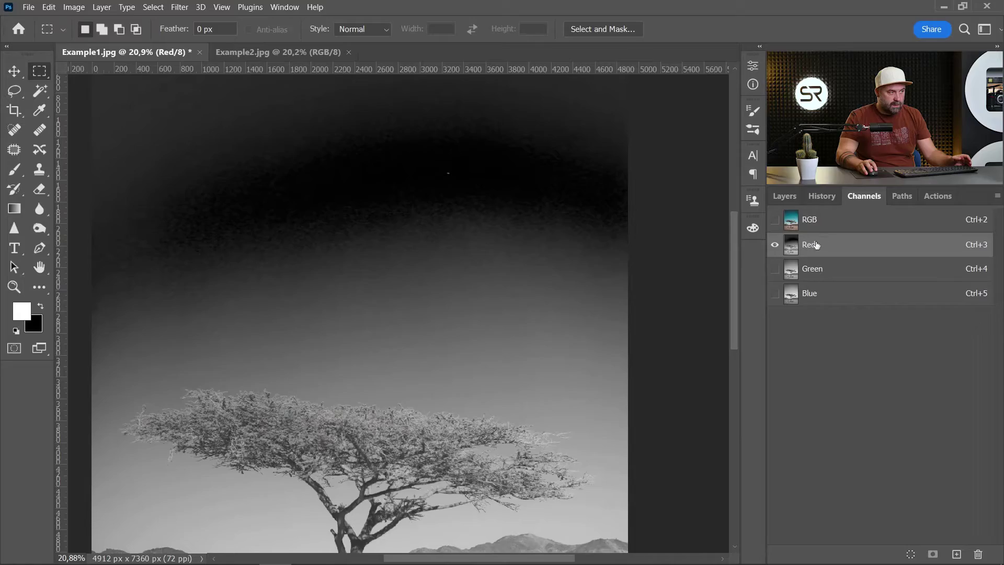
pyautogui.click(825, 270)
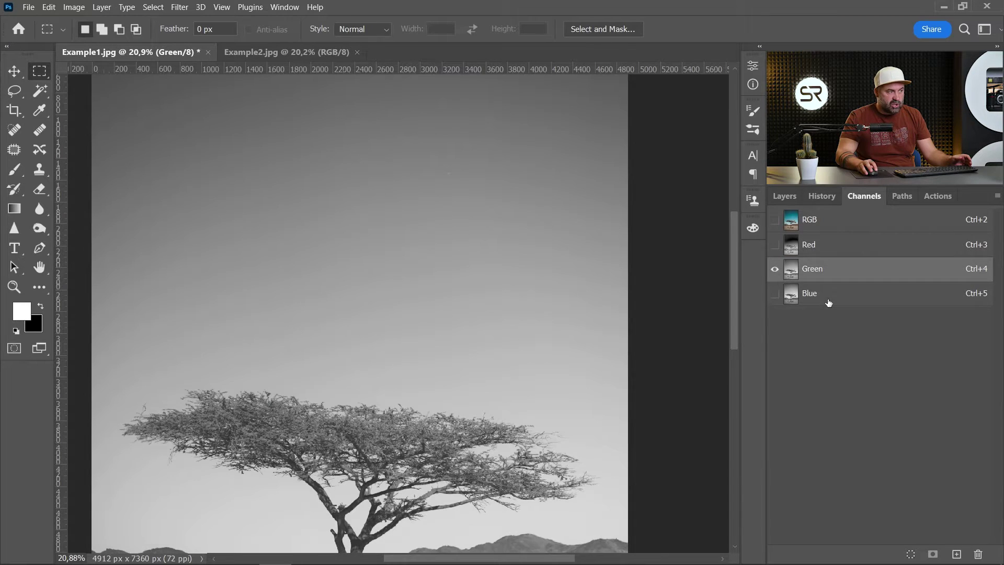
pyautogui.click(829, 299)
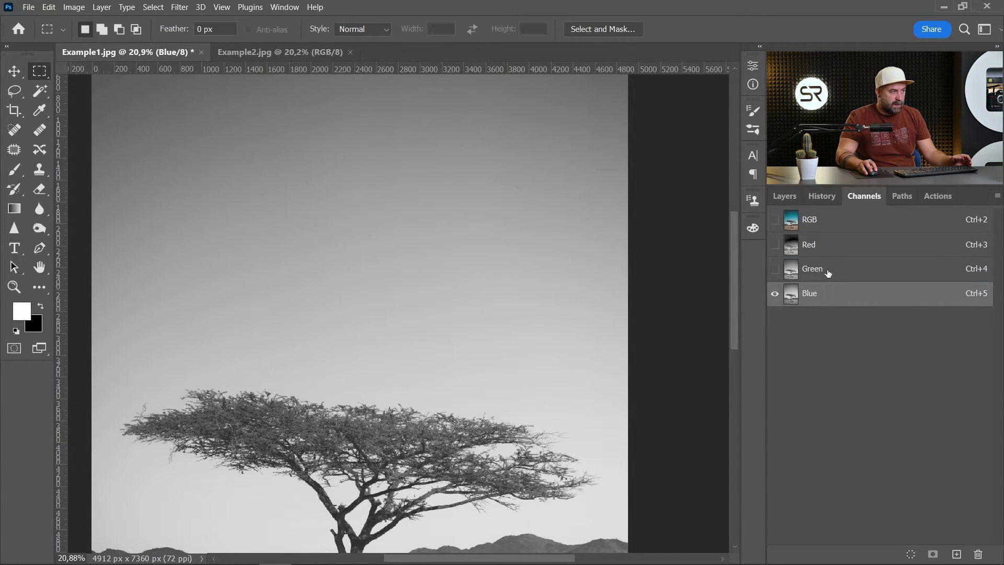
pyautogui.click(828, 246)
pyautogui.moveTo(469, 412); pyautogui.dragTo(484, 352)
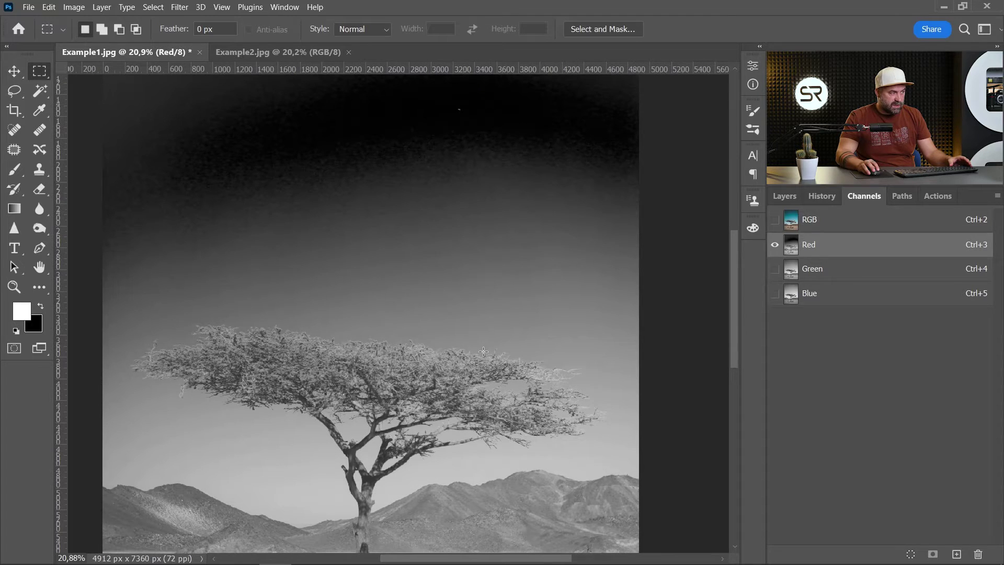
# Compare the three color channels again and inspect the tree's branches against the sky in the Blue channel
pyautogui.click(839, 272)
pyautogui.click(832, 255)
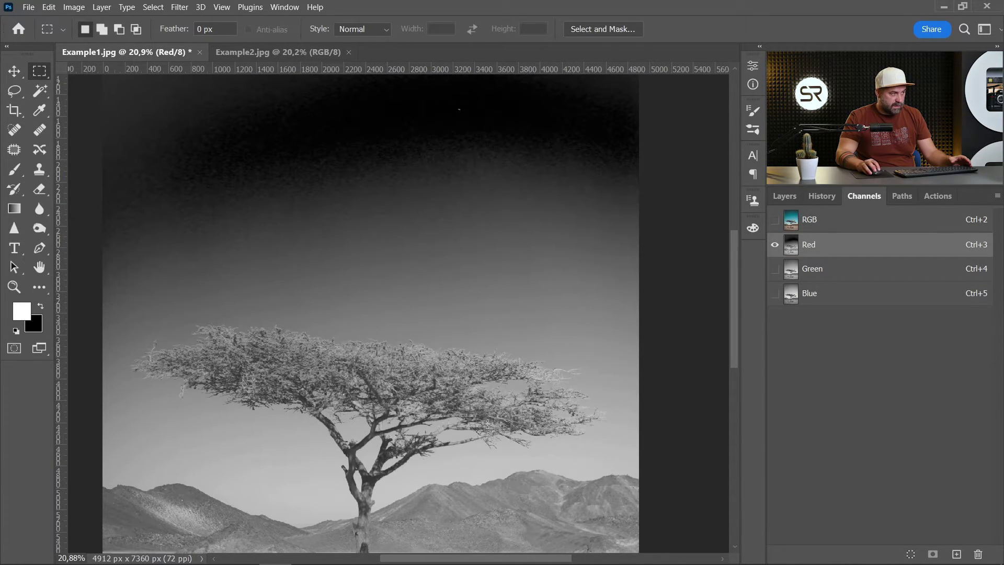
pyautogui.click(822, 270)
pyautogui.click(815, 296)
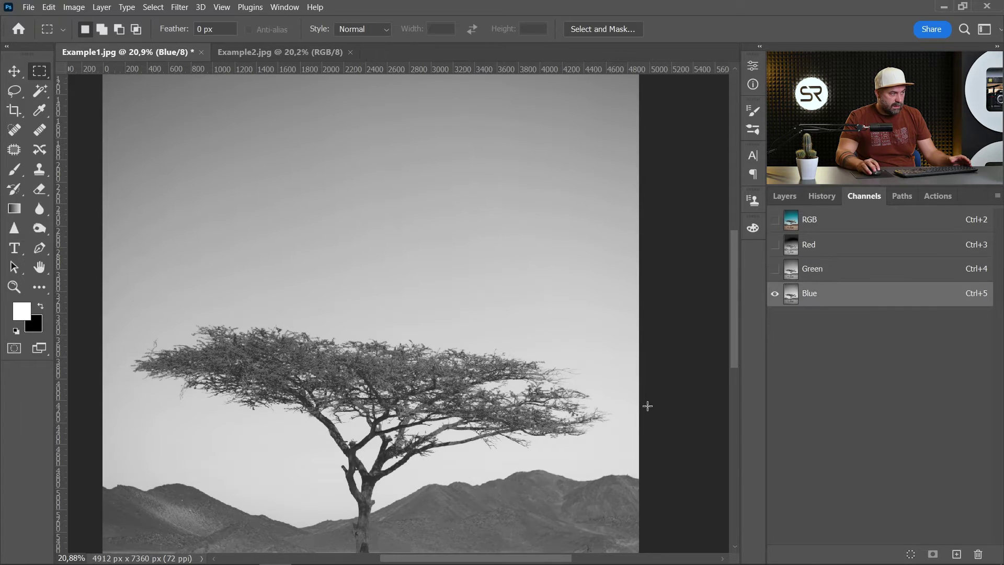
pyautogui.moveTo(311, 376); pyautogui.dragTo(344, 351)
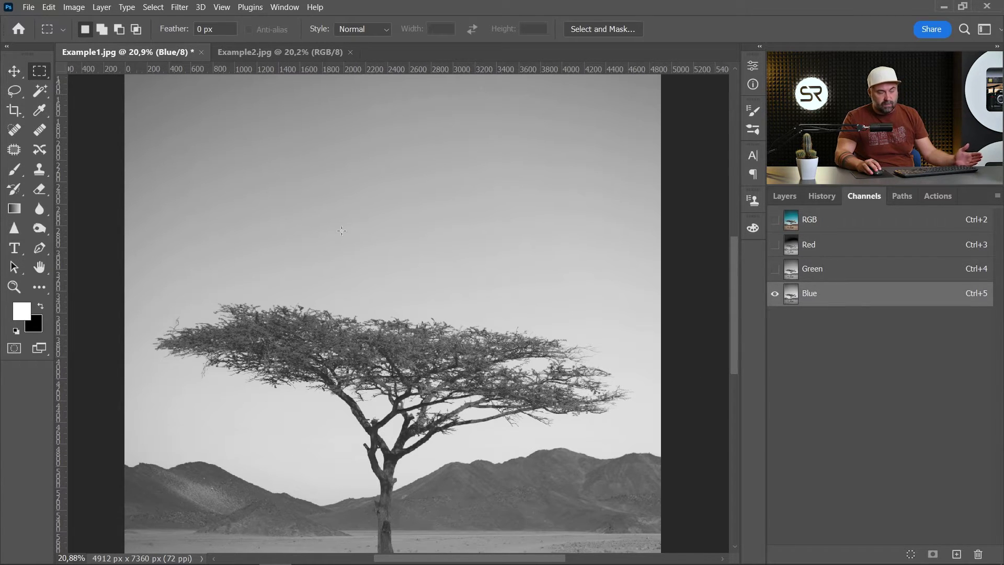
pyautogui.scroll(1, 442, 351)
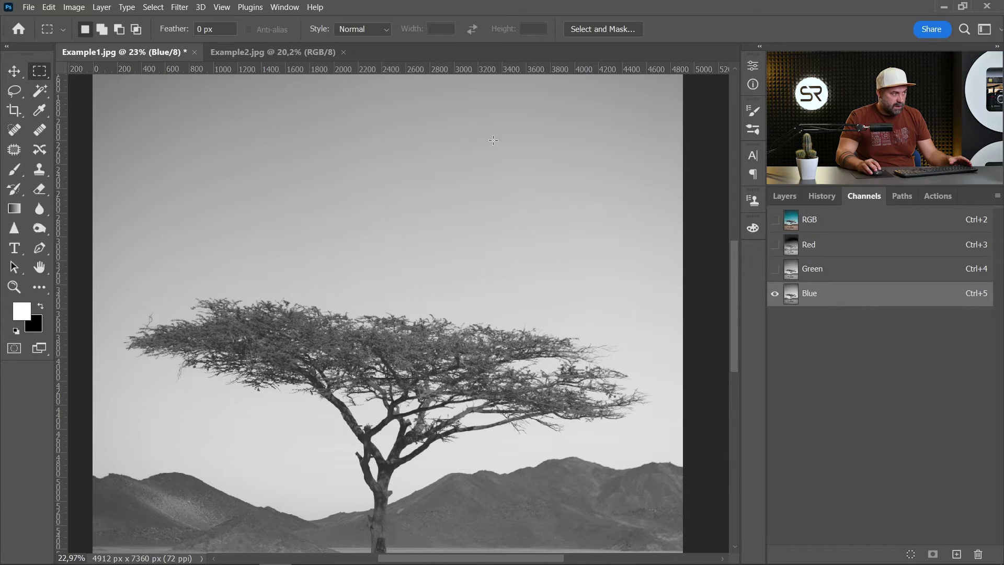
pyautogui.scroll(2, 494, 320)
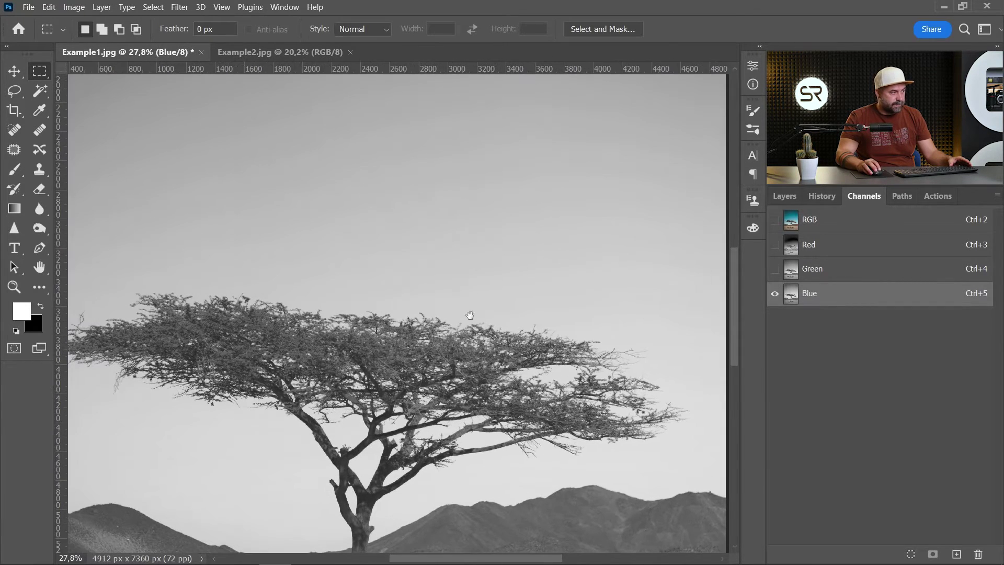
pyautogui.moveTo(469, 315); pyautogui.dragTo(465, 228)
pyautogui.scroll(-2, 503, 211)
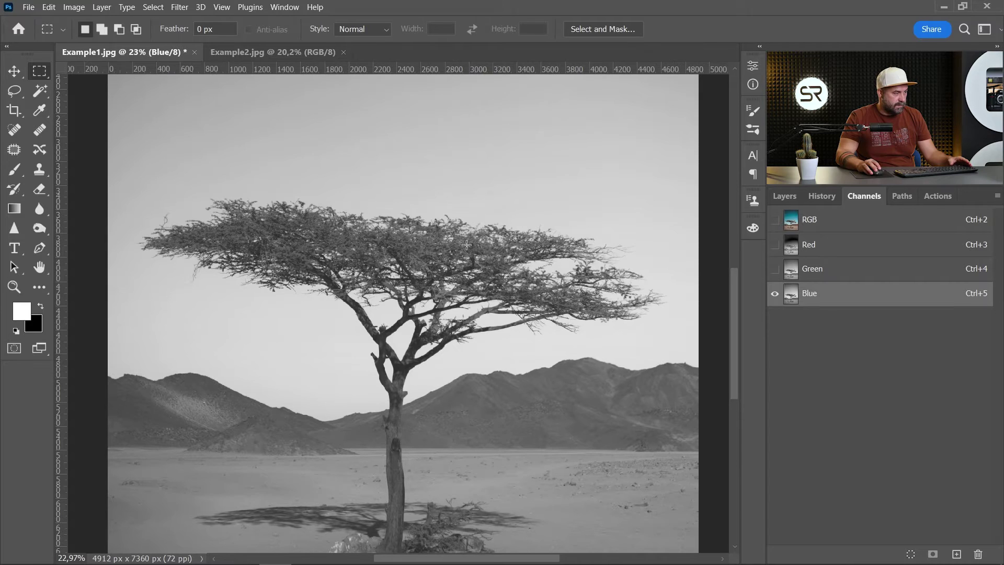
# Save the Blue channel's luminosity selection as a new alpha channel and display that channel with nothing selected
pyautogui.keyDown('ctrl'); pyautogui.click(791, 294); pyautogui.keyUp('ctrl')
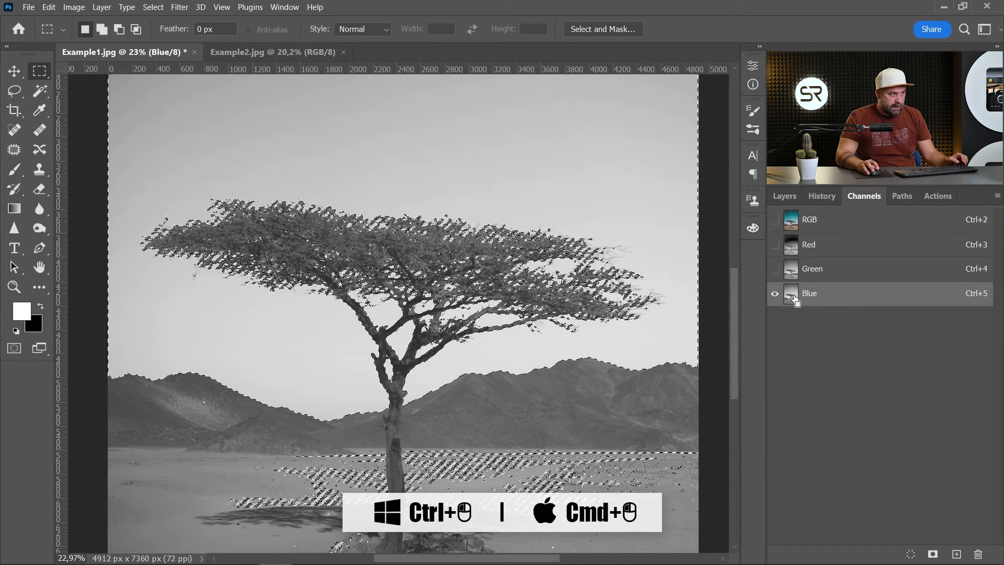
pyautogui.scroll(-2, 525, 287)
pyautogui.scroll(-2, 525, 287)
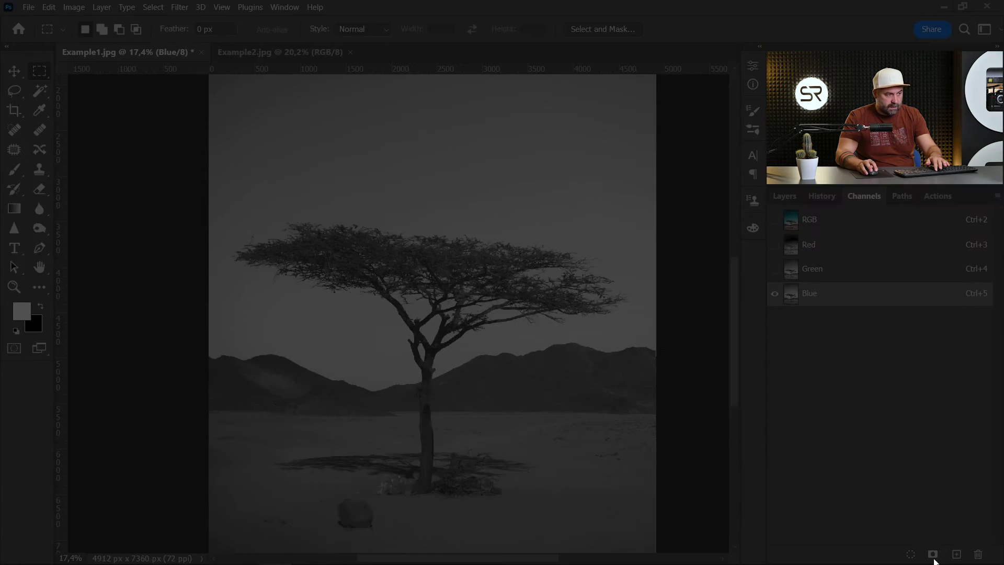
pyautogui.click(933, 554)
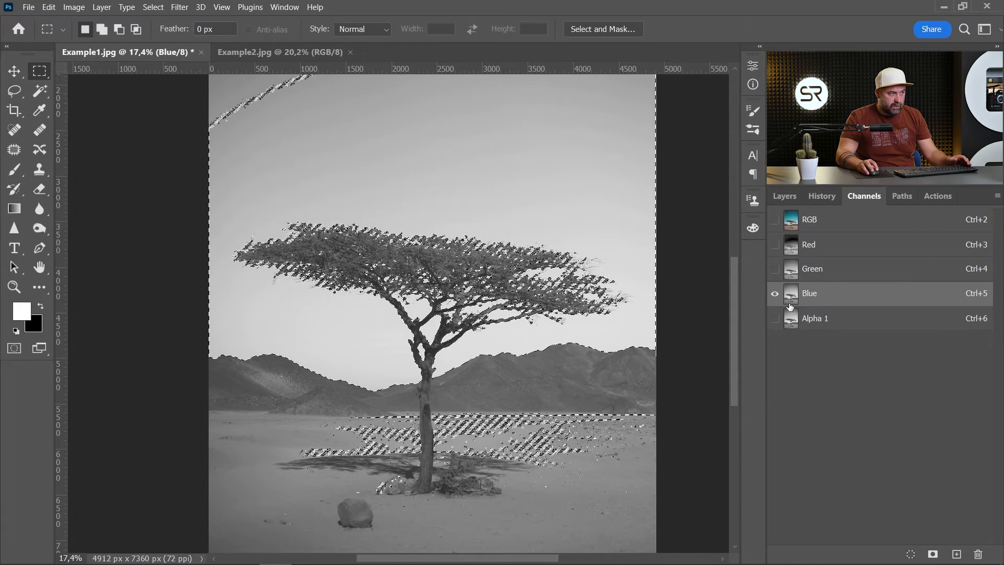
pyautogui.click(811, 317)
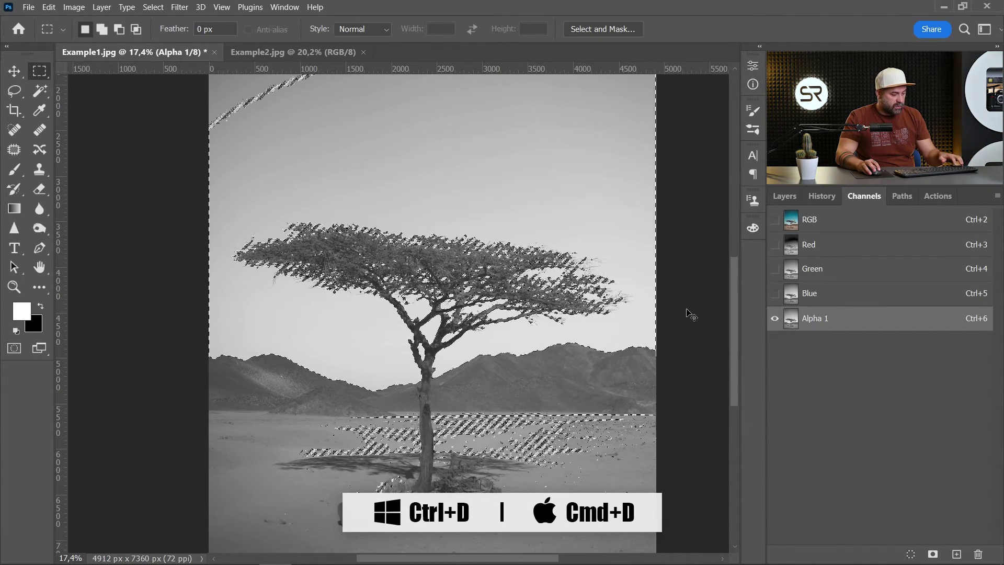
pyautogui.hotkey('ctrl', 'd')
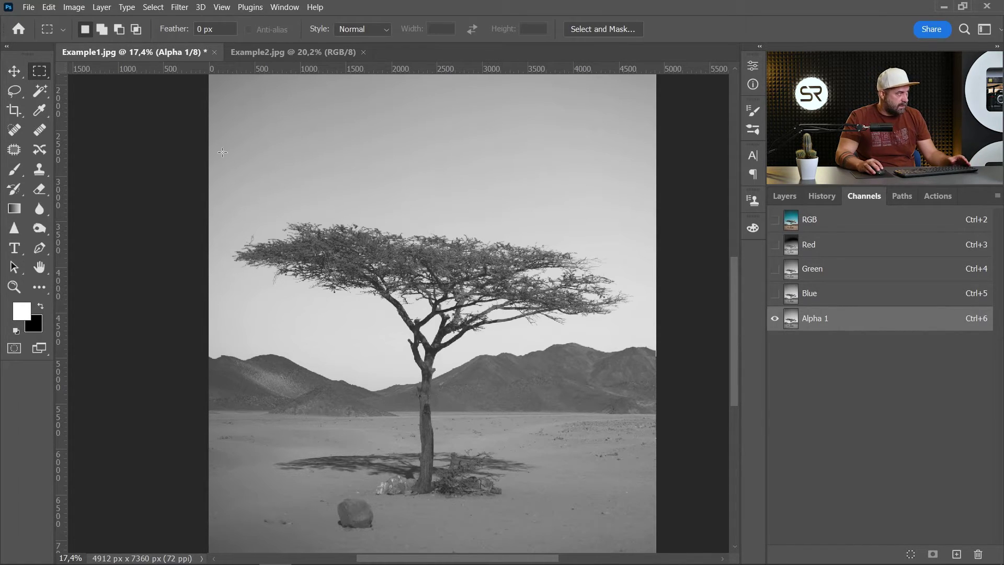
# Apply Levels to the alpha channel with input black at 94 and white at 179, turning the tree into a dark silhouette
pyautogui.click(69, 8)
pyautogui.moveTo(128, 39)
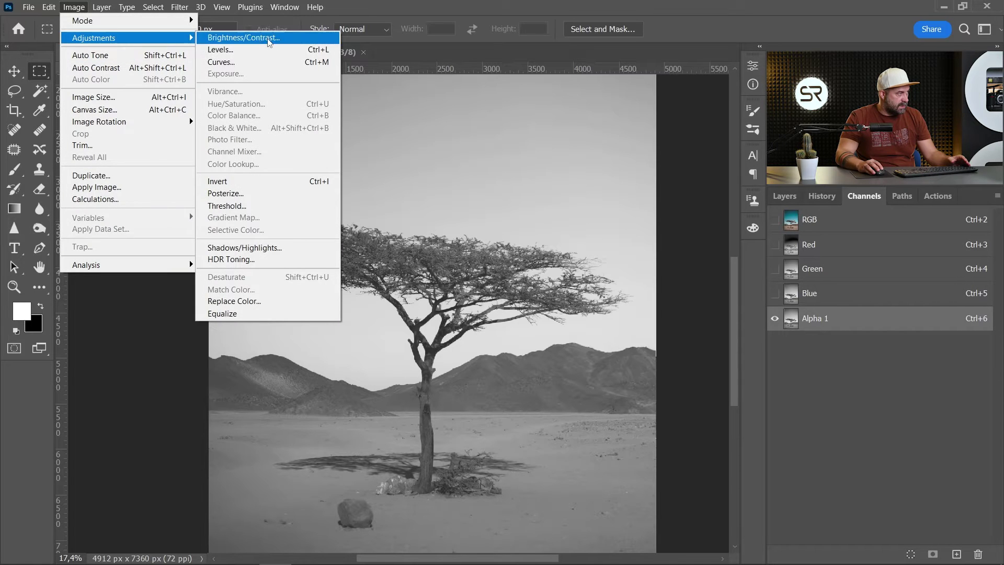
pyautogui.click(239, 50)
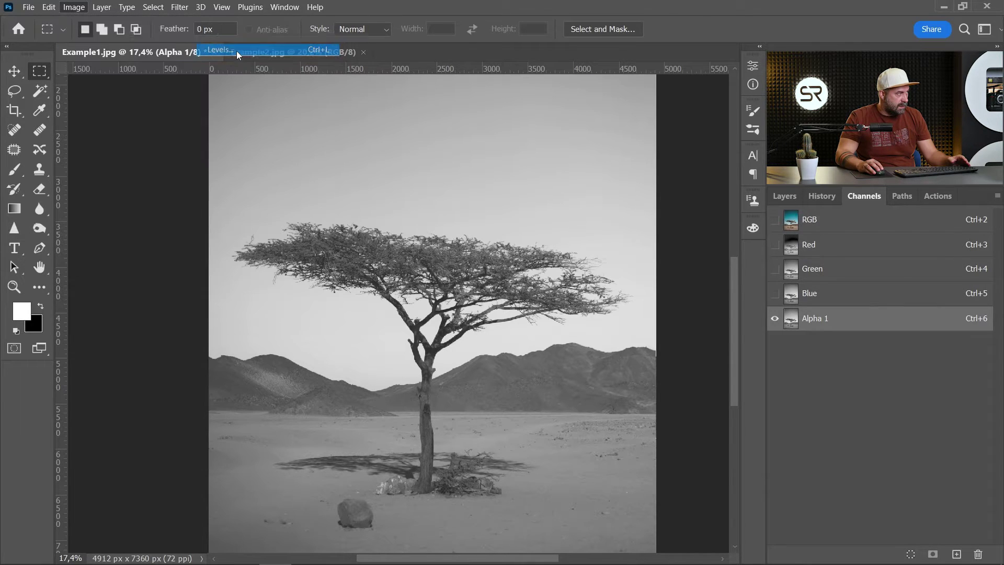
pyautogui.scroll(13, 416, 272)
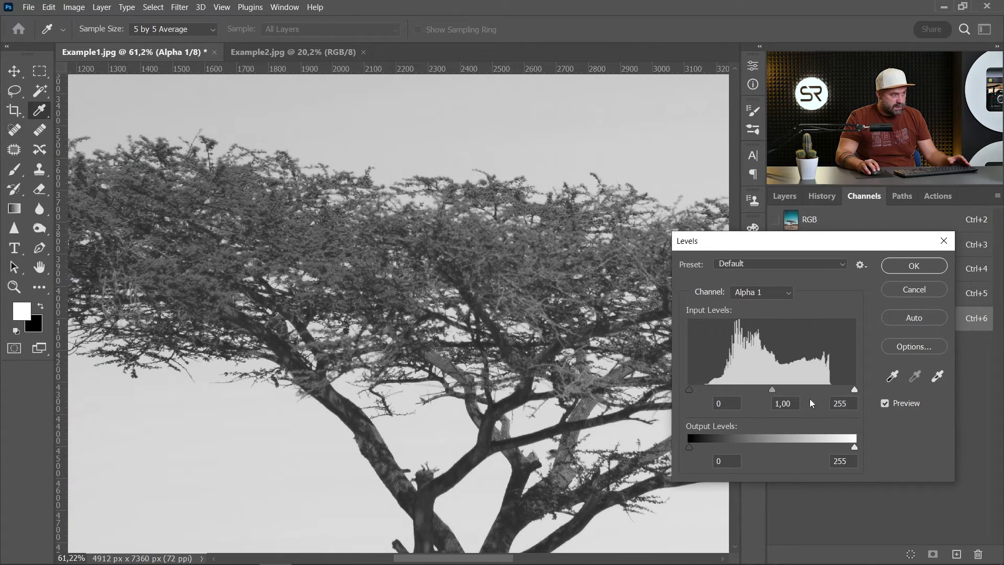
pyautogui.moveTo(855, 391); pyautogui.dragTo(822, 389)
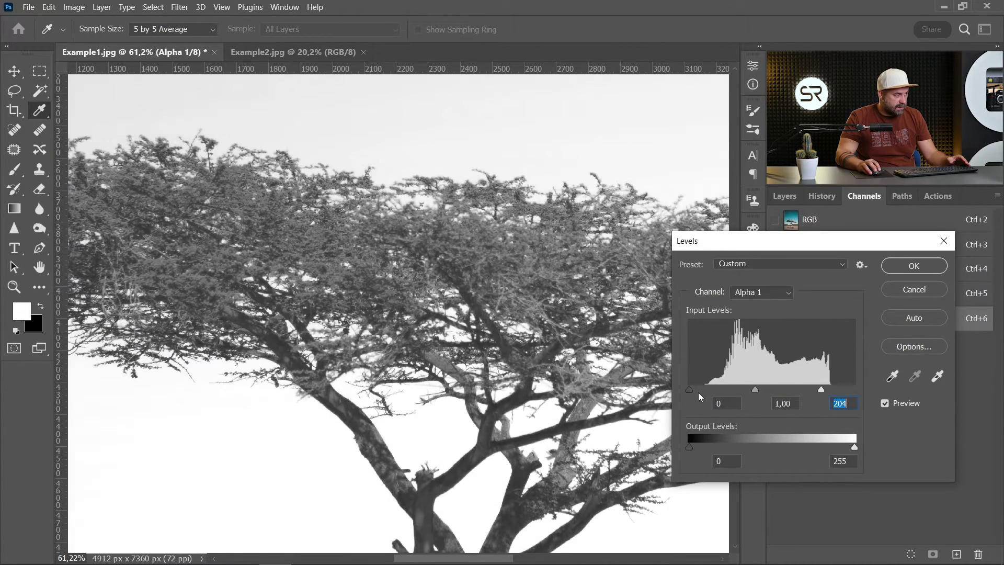
pyautogui.moveTo(705, 391); pyautogui.dragTo(734, 390)
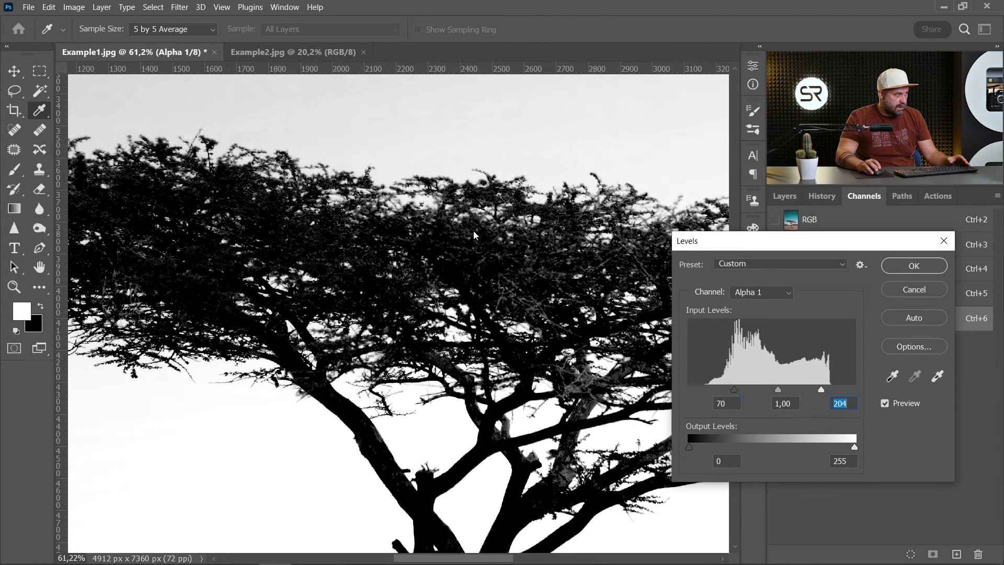
pyautogui.moveTo(821, 390); pyautogui.dragTo(806, 390)
pyautogui.moveTo(743, 390); pyautogui.dragTo(748, 390)
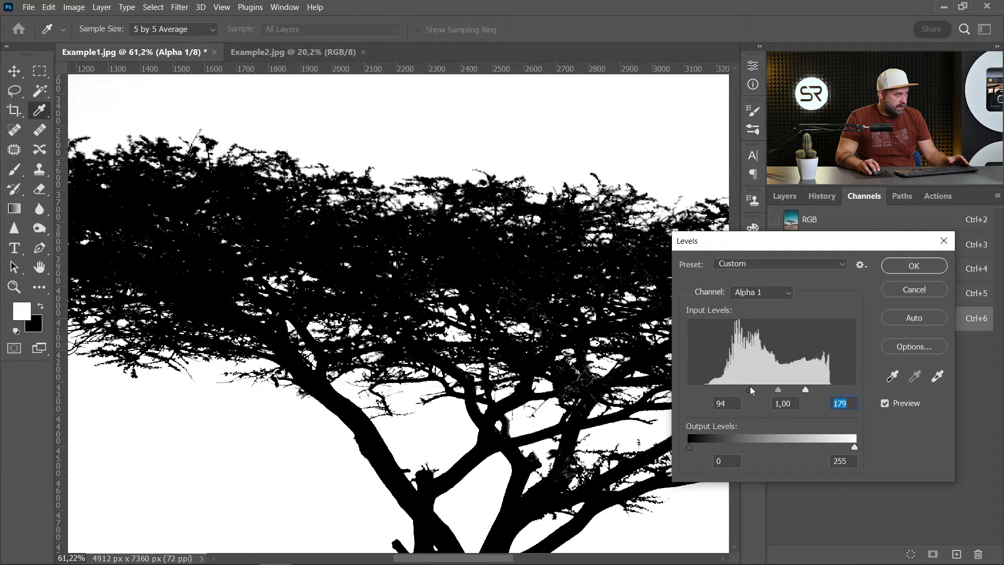
pyautogui.click(750, 387)
pyautogui.click(914, 266)
pyautogui.press('m')
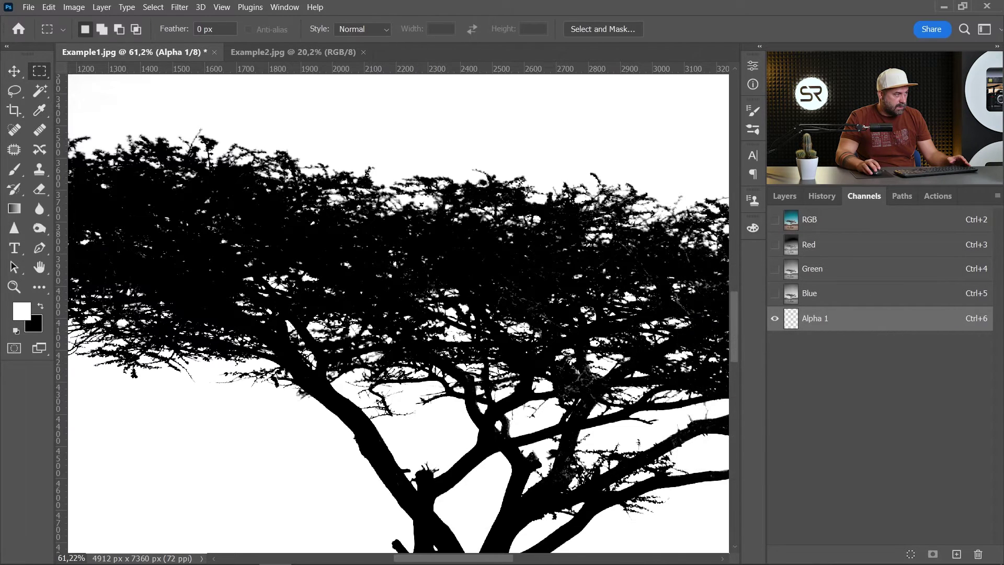
# Paint the grey sky above the tree with a large white Brush in Overlay mode on the alpha channel
pyautogui.scroll(-6, 508, 318)
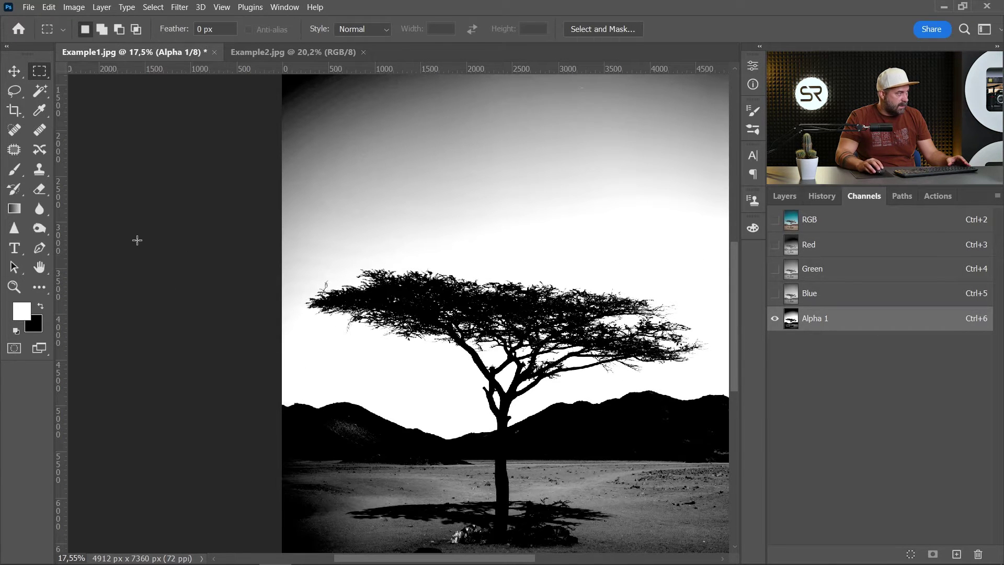
pyautogui.click(15, 169)
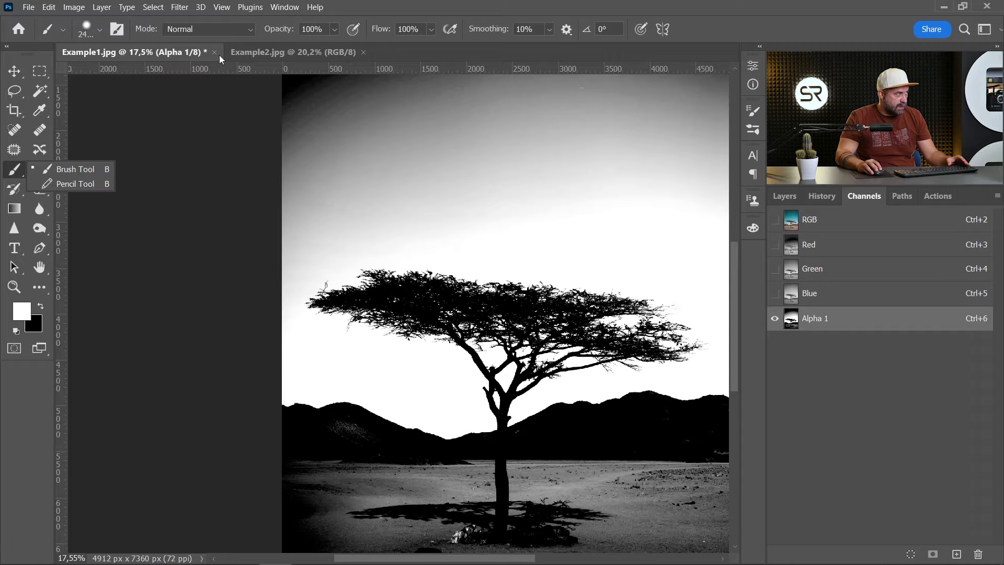
pyautogui.click(165, 31)
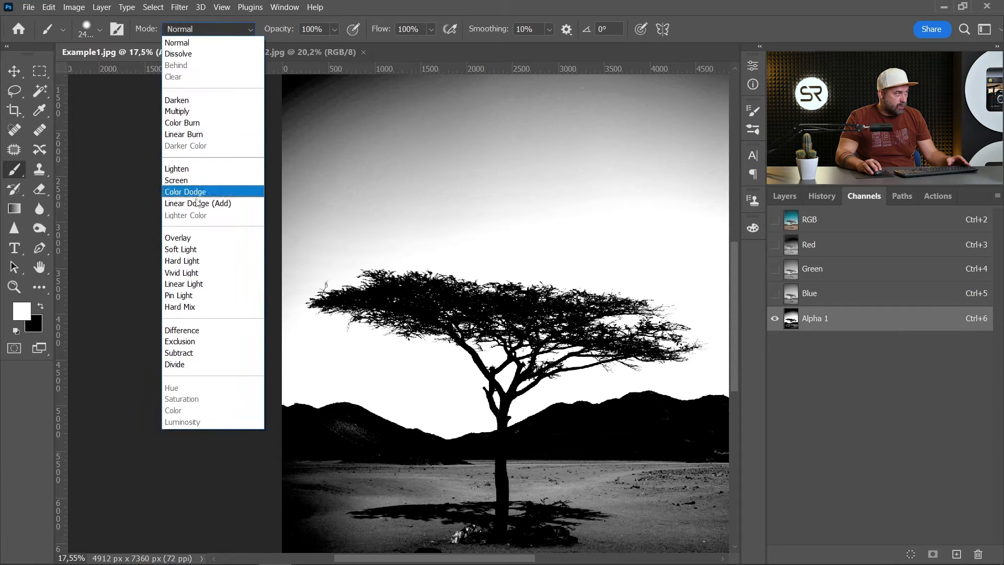
pyautogui.click(196, 239)
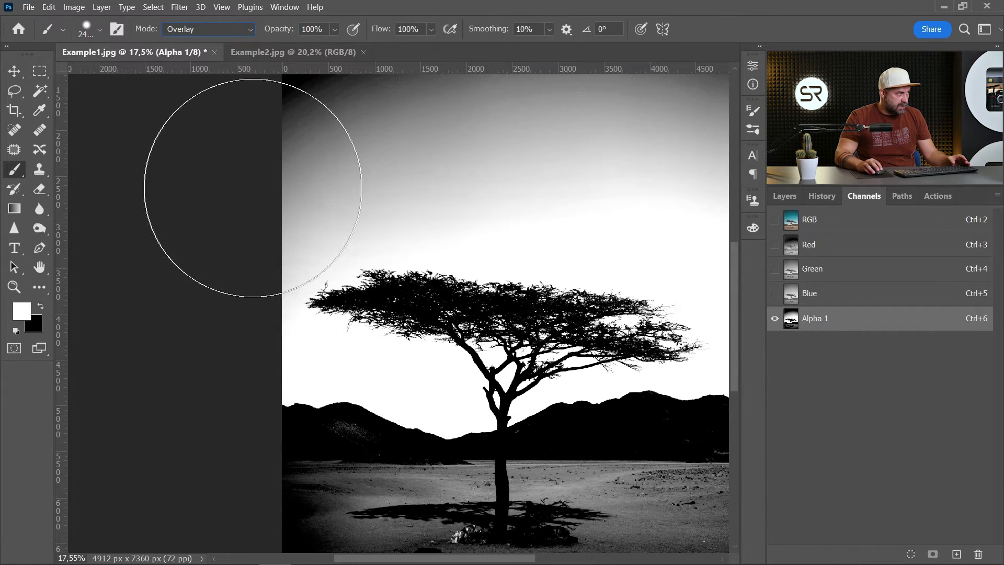
pyautogui.moveTo(253, 187)
pyautogui.mouseDown()
pyautogui.moveTo(395, 148)
pyautogui.moveTo(544, 154)
pyautogui.moveTo(554, 156)
pyautogui.moveTo(521, 167)
pyautogui.moveTo(586, 172)
pyautogui.mouseUp()
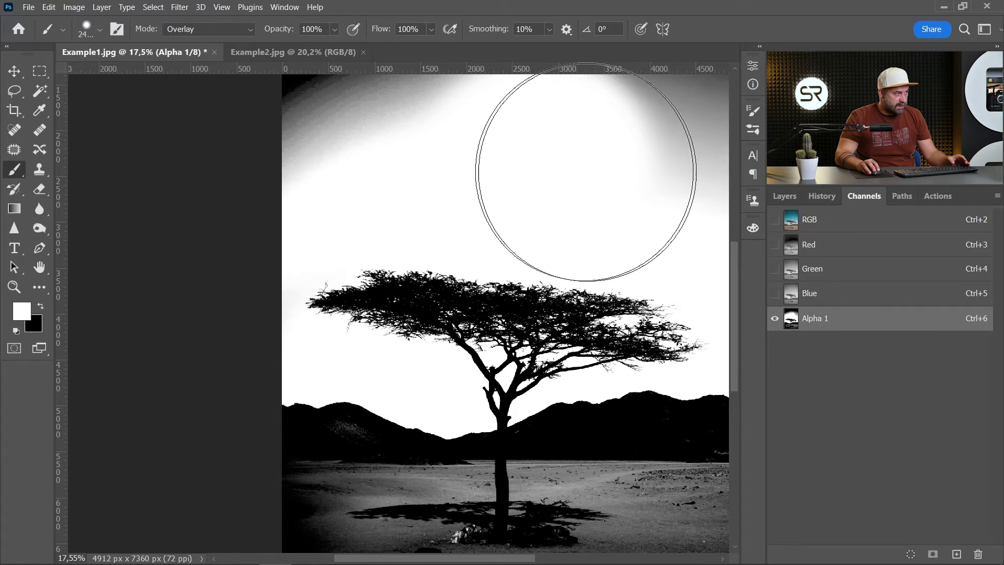
pyautogui.scroll(-3, 586, 173)
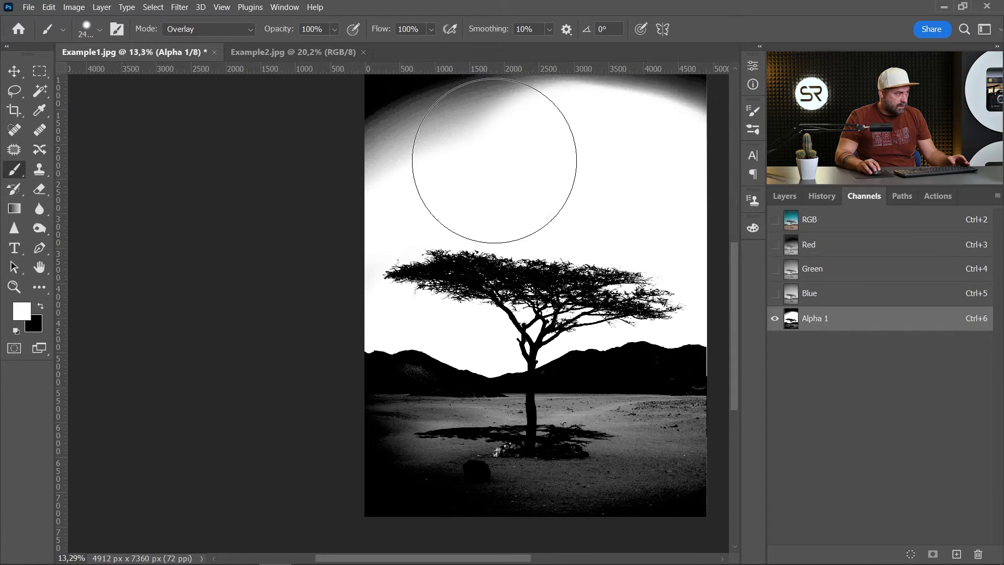
pyautogui.moveTo(494, 161)
pyautogui.mouseDown()
pyautogui.moveTo(317, 189)
pyautogui.moveTo(366, 144)
pyautogui.moveTo(635, 141)
pyautogui.moveTo(721, 163)
pyautogui.mouseUp()
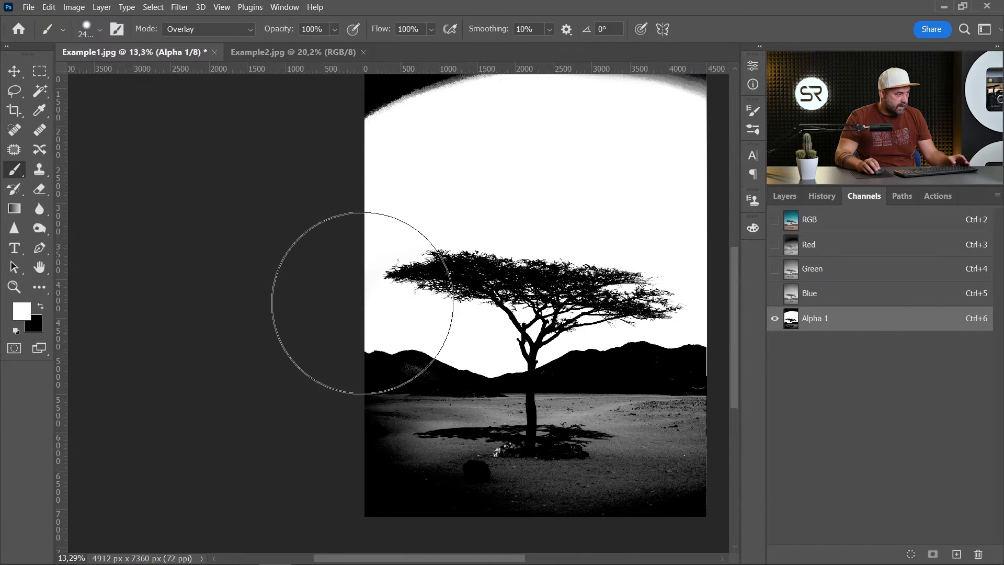
# Paint the remaining grey sky beneath the tree and along the mountain ridge white with a smaller Overlay Brush
pyautogui.scroll(3, 391, 310)
pyautogui.moveTo(507, 328); pyautogui.dragTo(437, 334)
pyautogui.moveTo(492, 354); pyautogui.dragTo(465, 360)
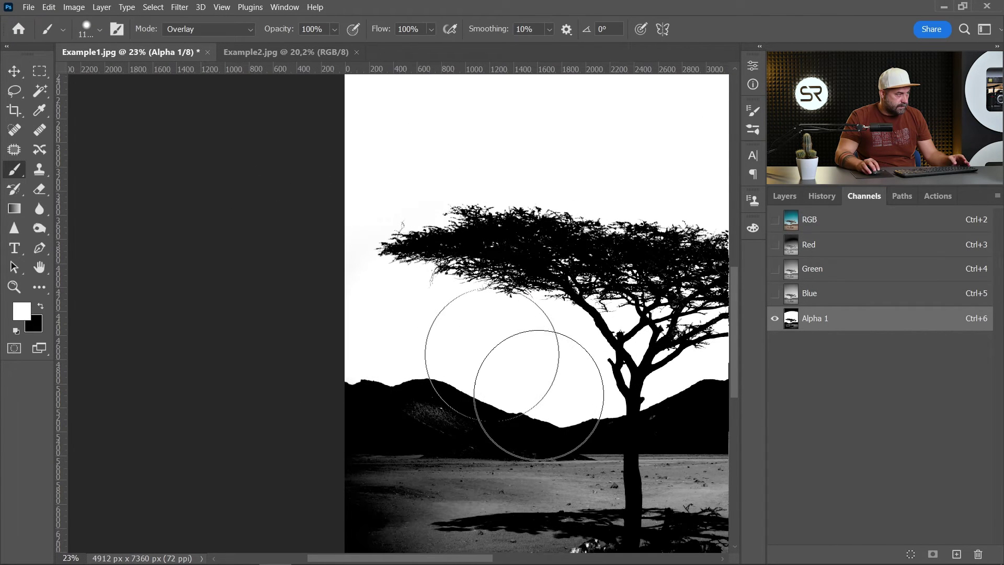
pyautogui.moveTo(523, 379)
pyautogui.mouseDown()
pyautogui.moveTo(403, 343)
pyautogui.moveTo(592, 325)
pyautogui.moveTo(407, 285)
pyautogui.mouseUp()
pyautogui.scroll(-1, 672, 330)
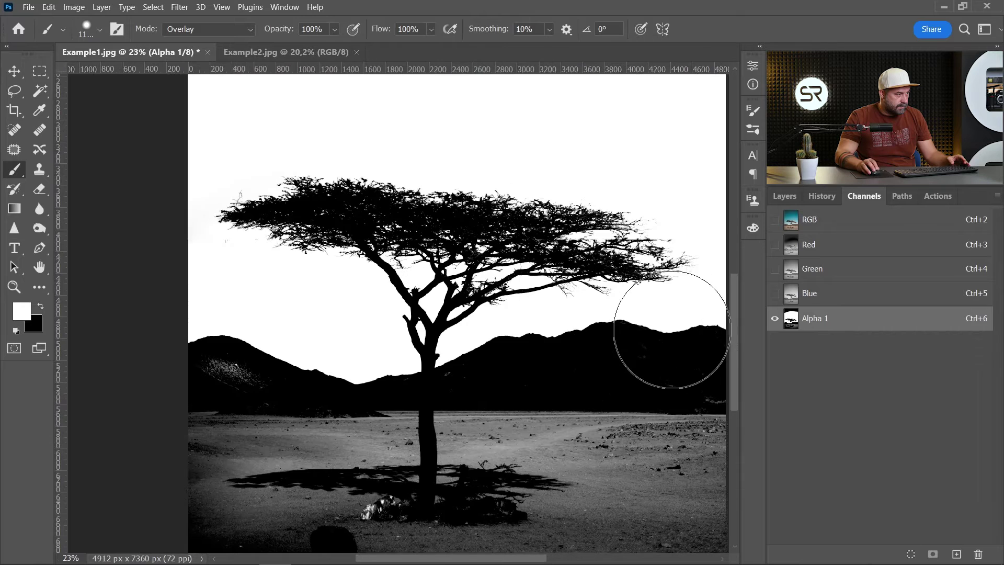
# Swap the foreground colour to black and paint over the mountains and desert ground in Overlay mode to darken them to black
pyautogui.scroll(-1, 722, 307)
pyautogui.scroll(5, 712, 209)
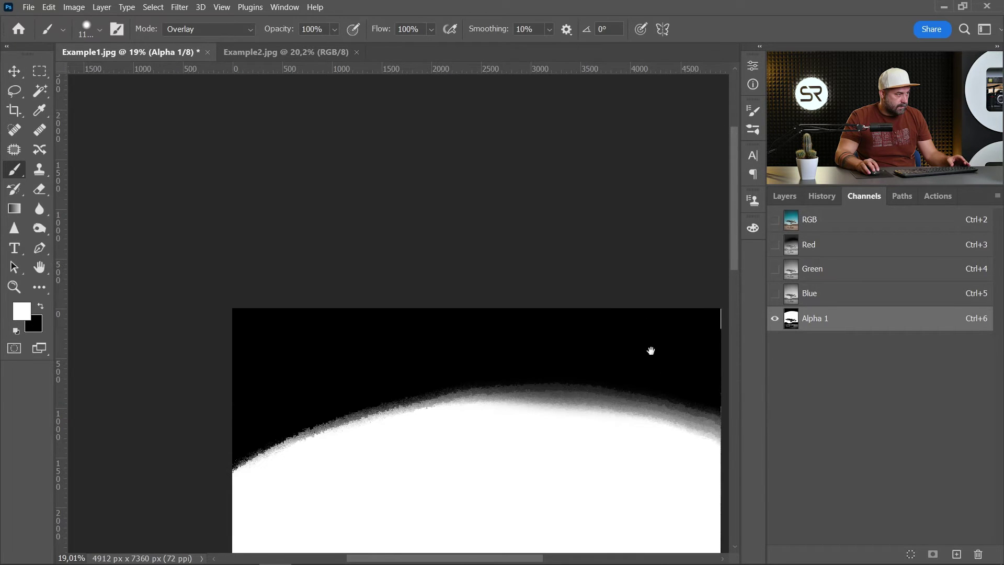
pyautogui.moveTo(651, 350); pyautogui.dragTo(478, 7)
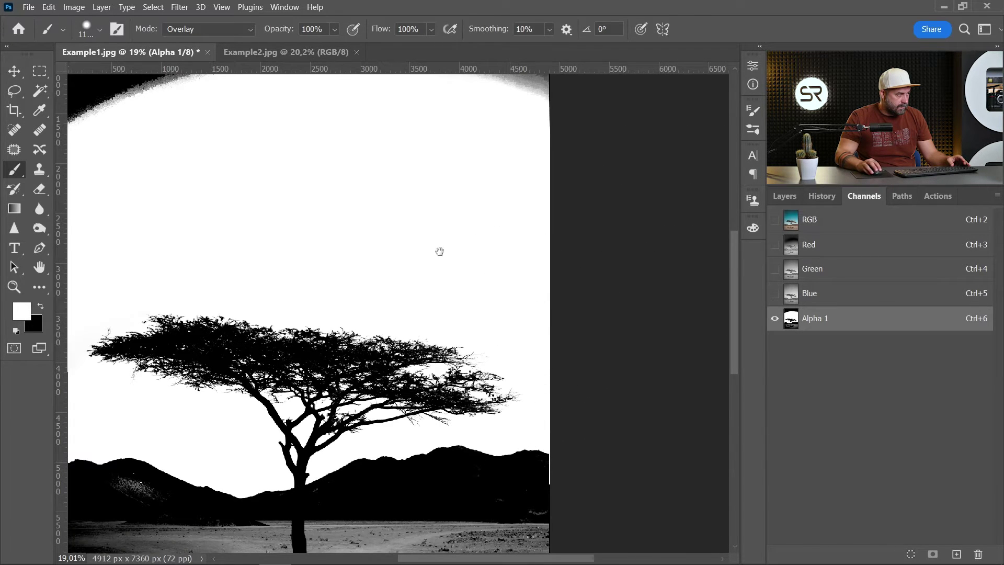
pyautogui.moveTo(440, 252); pyautogui.dragTo(426, 173)
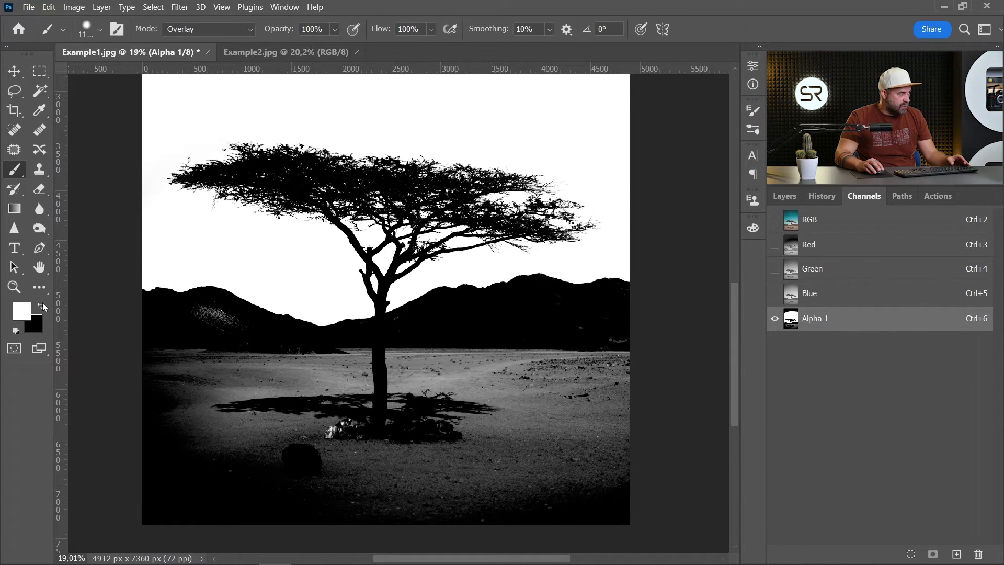
pyautogui.click(42, 305)
pyautogui.moveTo(148, 357)
pyautogui.mouseDown()
pyautogui.moveTo(186, 345)
pyautogui.moveTo(319, 399)
pyautogui.moveTo(249, 390)
pyautogui.moveTo(349, 384)
pyautogui.moveTo(520, 348)
pyautogui.moveTo(616, 350)
pyautogui.moveTo(619, 390)
pyautogui.moveTo(164, 424)
pyautogui.moveTo(430, 454)
pyautogui.moveTo(659, 456)
pyautogui.mouseUp()
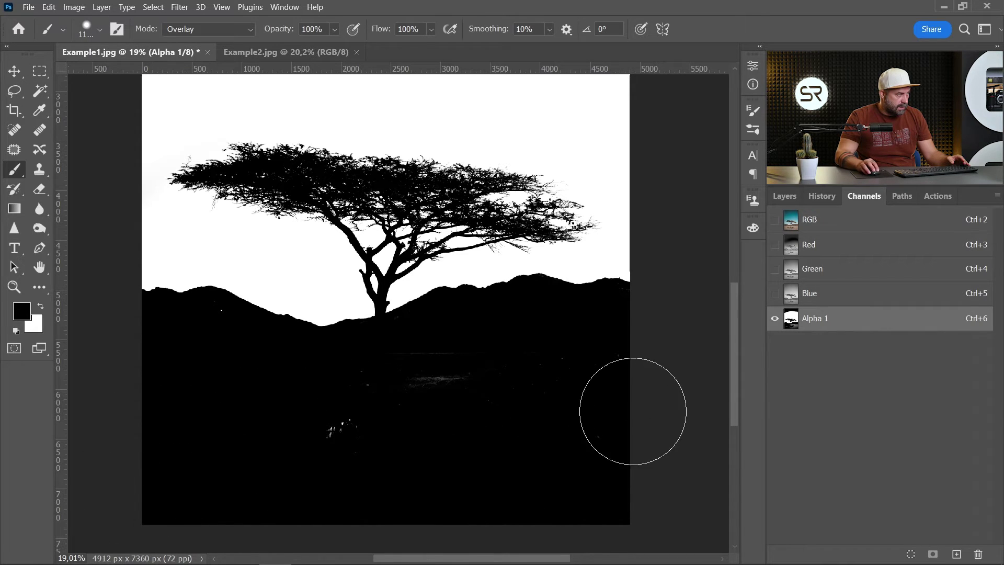
pyautogui.moveTo(633, 411)
pyautogui.mouseDown()
pyautogui.moveTo(403, 382)
pyautogui.moveTo(540, 391)
pyautogui.mouseUp()
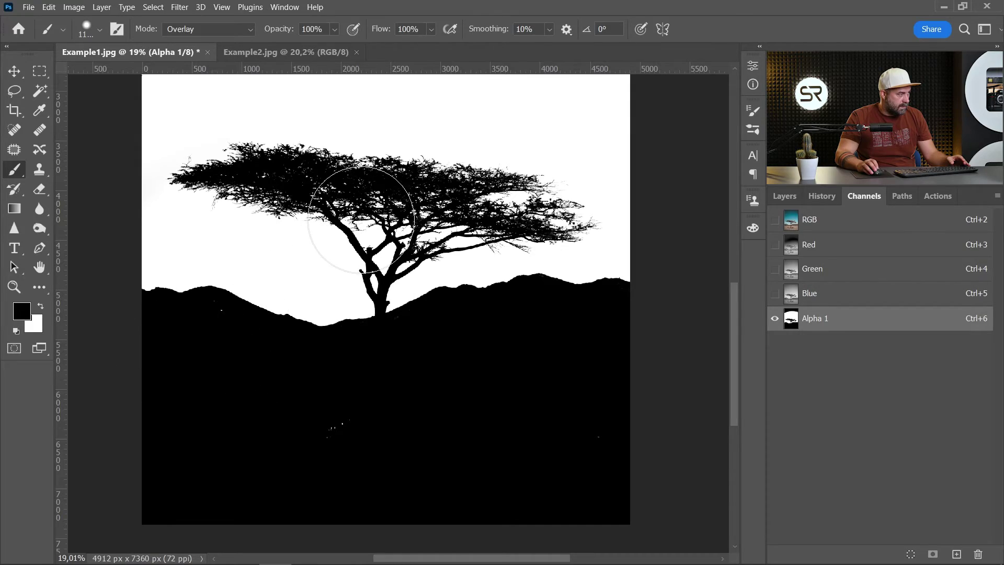
# Paint the grey spots on the main branches above the trunk black using a 52 px Overlay Brush
pyautogui.scroll(11, 372, 275)
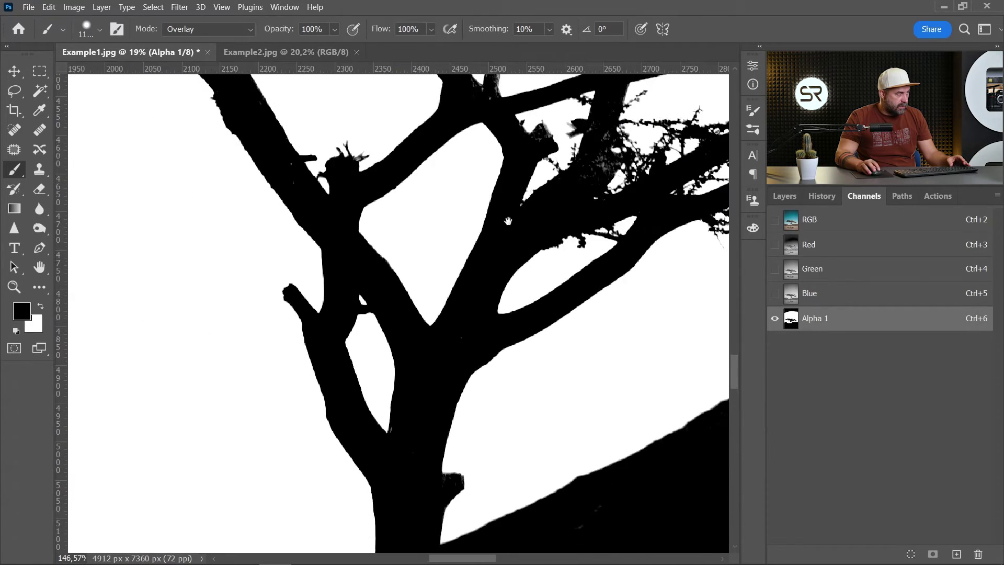
pyautogui.moveTo(507, 221); pyautogui.dragTo(419, 294)
pyautogui.scroll(-2, 419, 295)
pyautogui.moveTo(503, 242)
pyautogui.mouseDown()
pyautogui.moveTo(232, 338)
pyautogui.moveTo(152, 356)
pyautogui.mouseUp()
pyautogui.moveTo(533, 204); pyautogui.dragTo(511, 205)
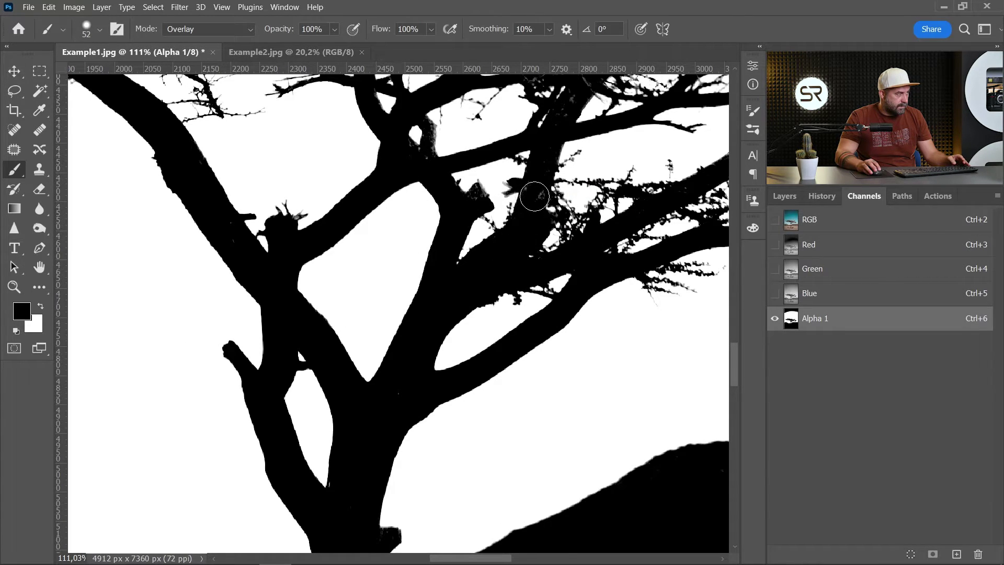
pyautogui.moveTo(480, 199)
pyautogui.mouseDown()
pyautogui.moveTo(470, 228)
pyautogui.moveTo(457, 186)
pyautogui.mouseUp()
# Darken the remaining grey patches on the finer branches and lower canopy with a 29 px black Overlay Brush
pyautogui.scroll(-2, 439, 174)
pyautogui.scroll(1, 468, 210)
pyautogui.scroll(3, 467, 210)
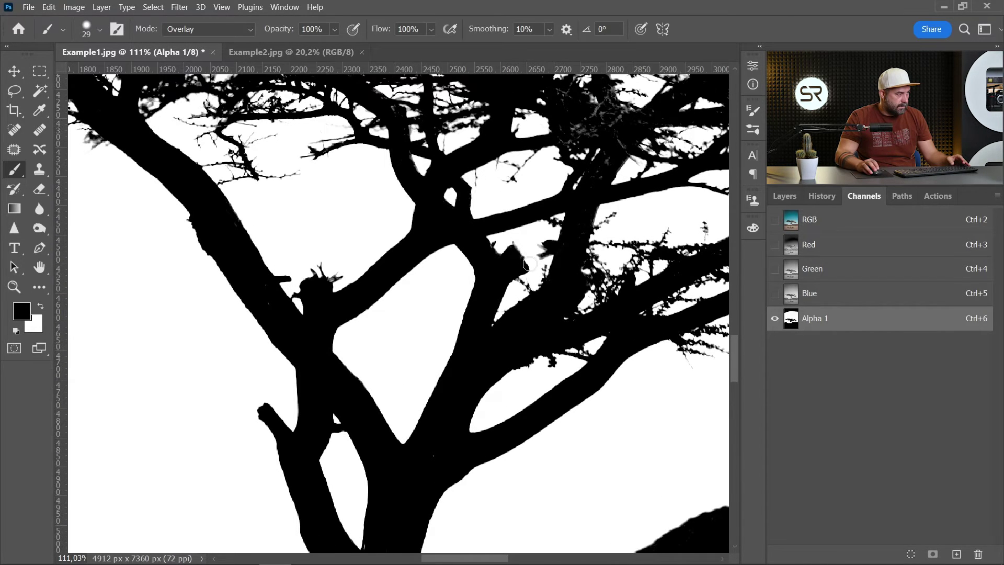
pyautogui.scroll(-2, 637, 153)
pyautogui.moveTo(637, 153); pyautogui.dragTo(468, 345)
pyautogui.scroll(-3, 440, 356)
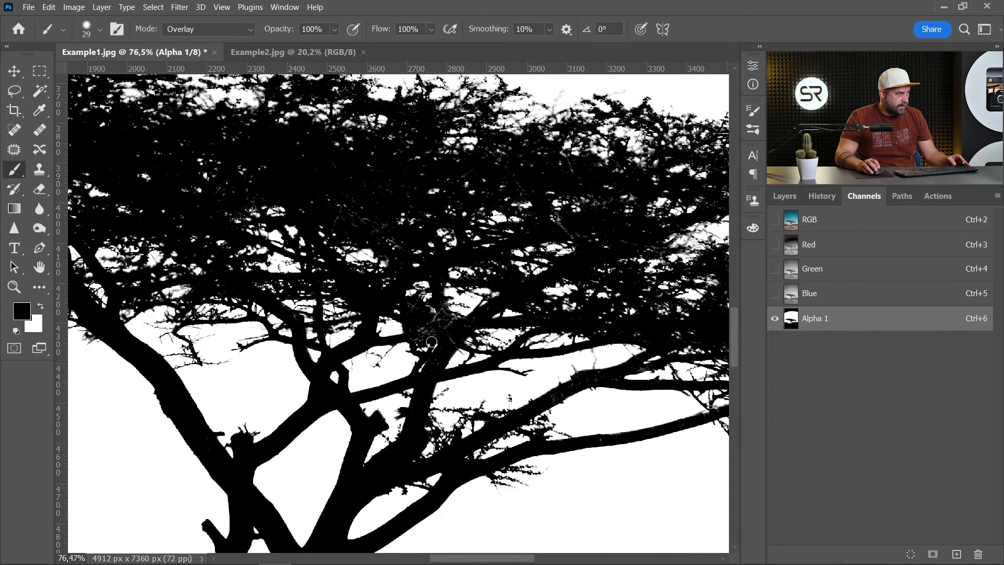
pyautogui.scroll(-1, 444, 343)
pyautogui.moveTo(431, 348); pyautogui.dragTo(456, 223)
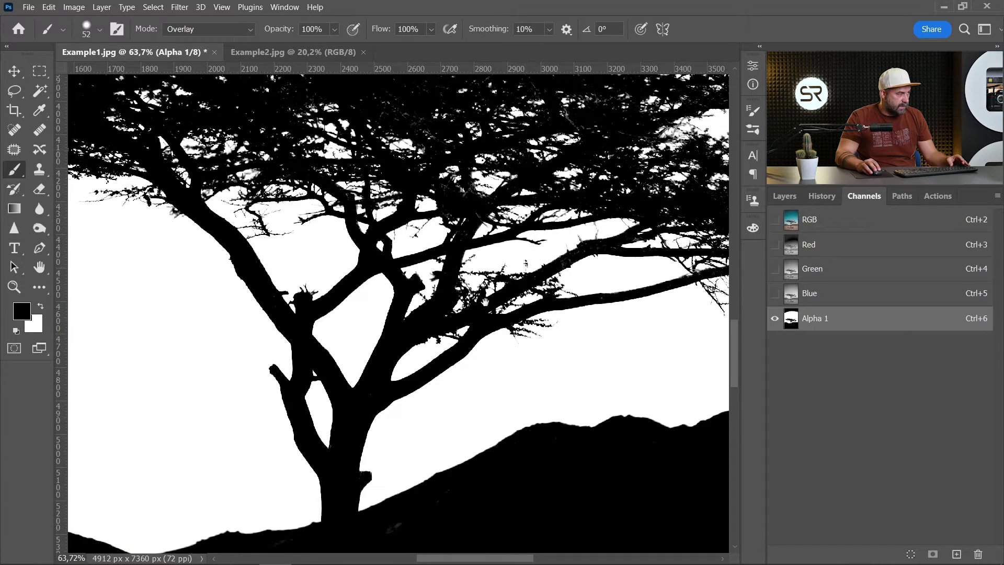
# Paint the faint grey patches on the mountain slope beside the trunk black with a 52 px Overlay Brush
pyautogui.moveTo(485, 303); pyautogui.dragTo(619, 150)
pyautogui.scroll(-2, 435, 424)
pyautogui.moveTo(438, 426); pyautogui.dragTo(436, 402)
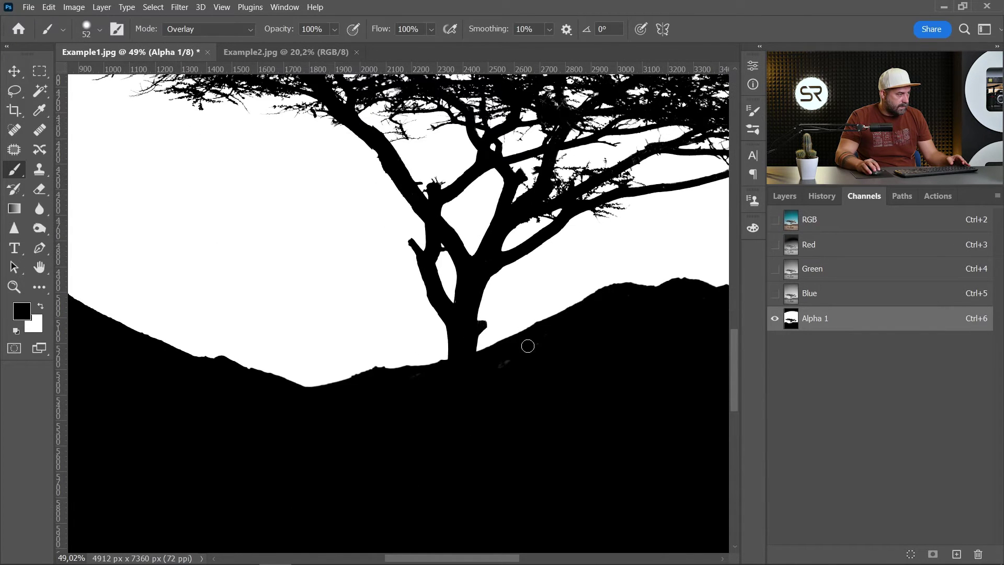
pyautogui.moveTo(414, 435); pyautogui.dragTo(493, 254)
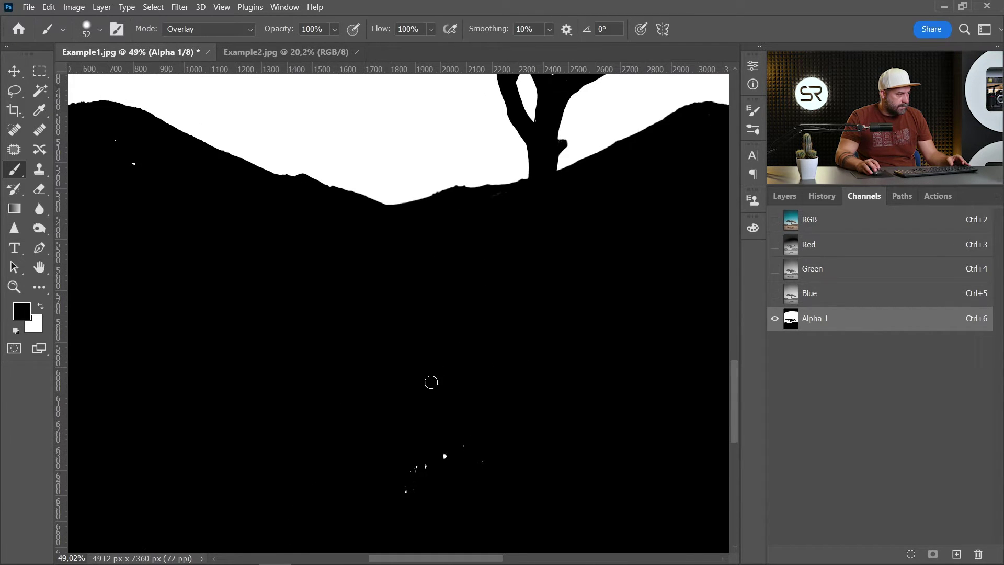
pyautogui.moveTo(414, 441); pyautogui.dragTo(393, 344)
pyautogui.moveTo(442, 447); pyautogui.dragTo(422, 345)
# Set the Brush to Normal mode and 250 px and paint out the leftover white specks on the ground and mountains in black
pyautogui.scroll(-2, 365, 356)
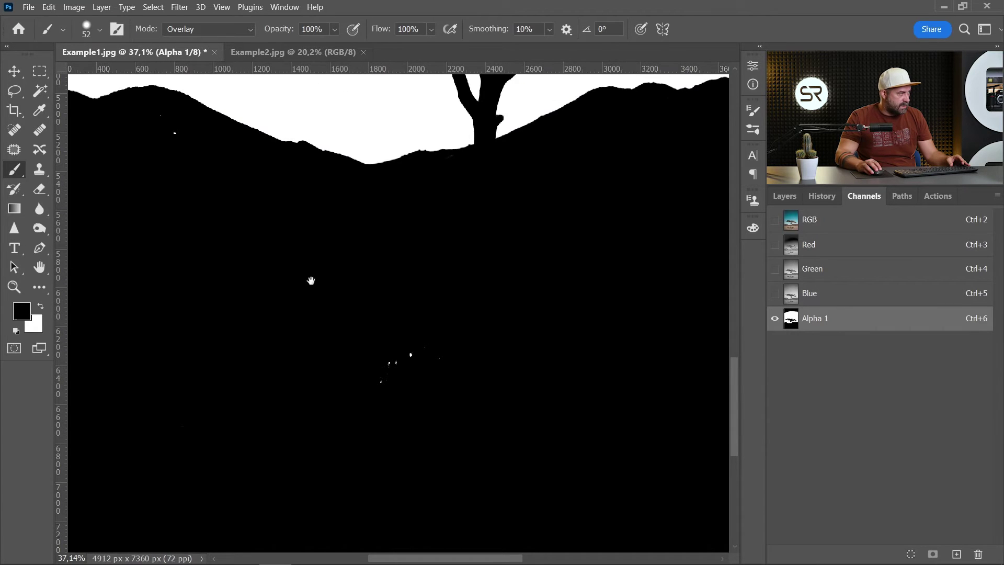
pyautogui.moveTo(312, 280); pyautogui.dragTo(334, 316)
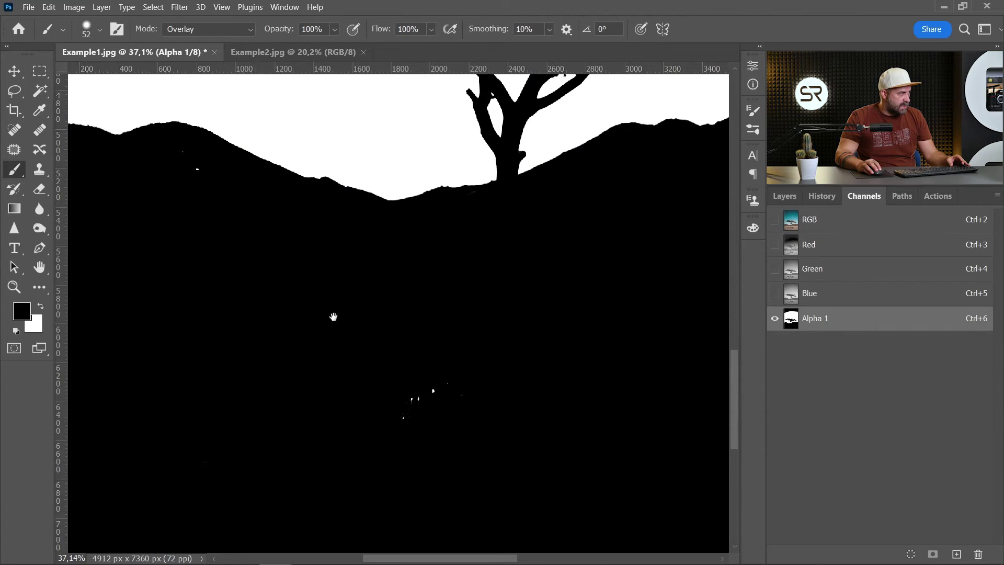
pyautogui.click(197, 29)
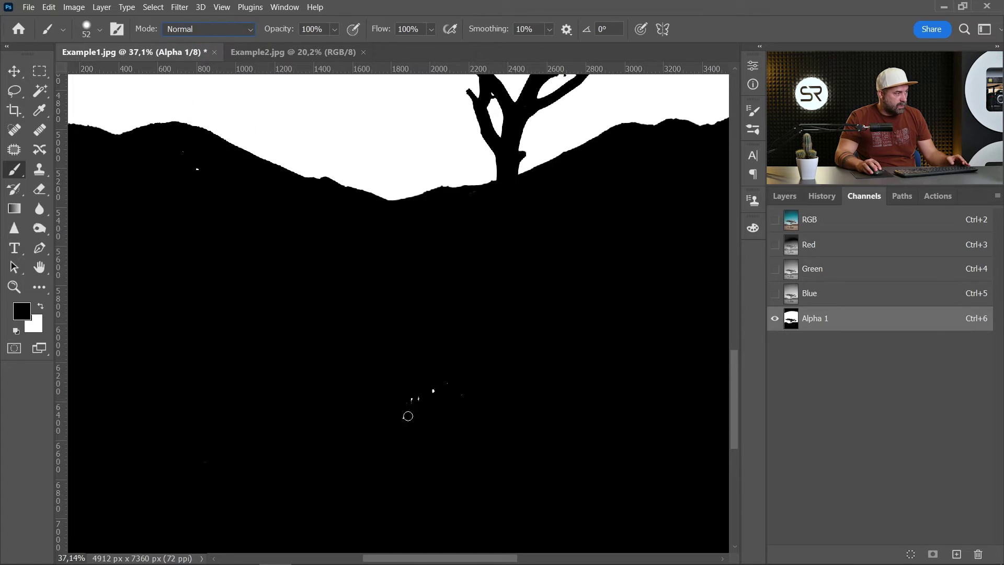
pyautogui.press(']')
pyautogui.press(']')
pyautogui.press(']')
pyautogui.press(']')
pyautogui.press(']')
pyautogui.press(']')
pyautogui.press(']')
pyautogui.press(']')
pyautogui.press(']')
pyautogui.press(']')
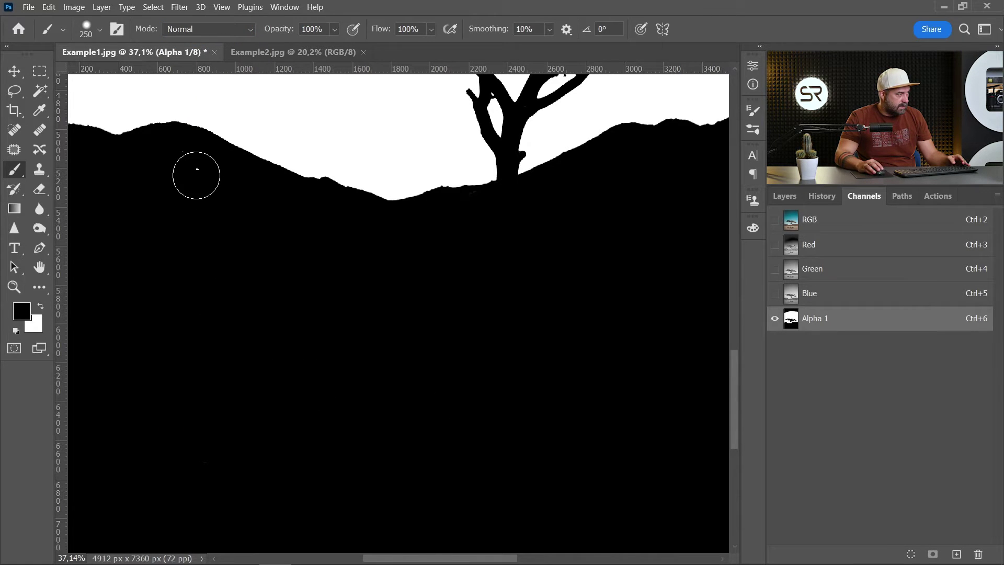
pyautogui.scroll(-1, 346, 357)
pyautogui.moveTo(538, 329); pyautogui.dragTo(299, 366)
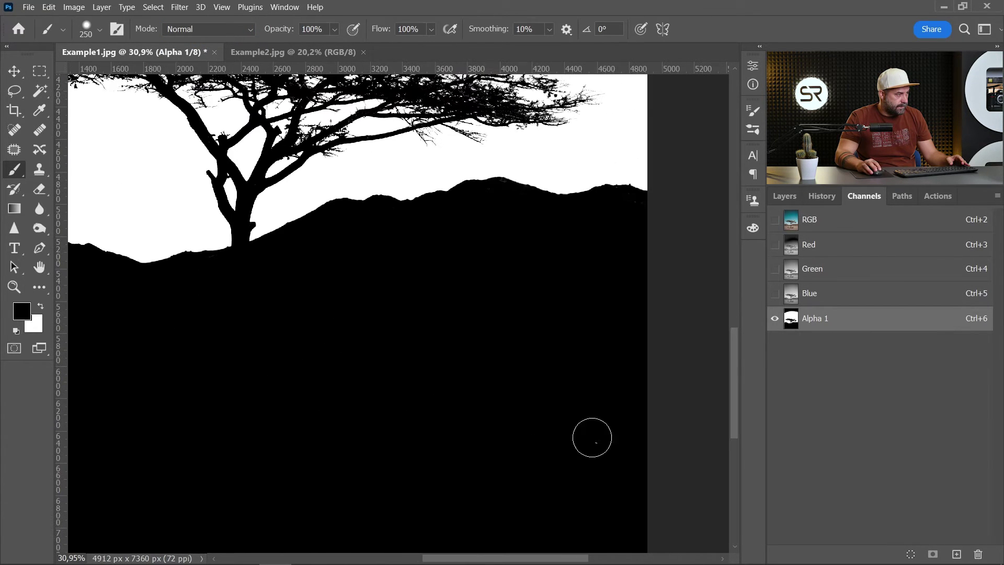
# Switch the foreground colour to white and paint the black upper sky fully white with a large Normal-mode Brush
pyautogui.scroll(-5, 571, 448)
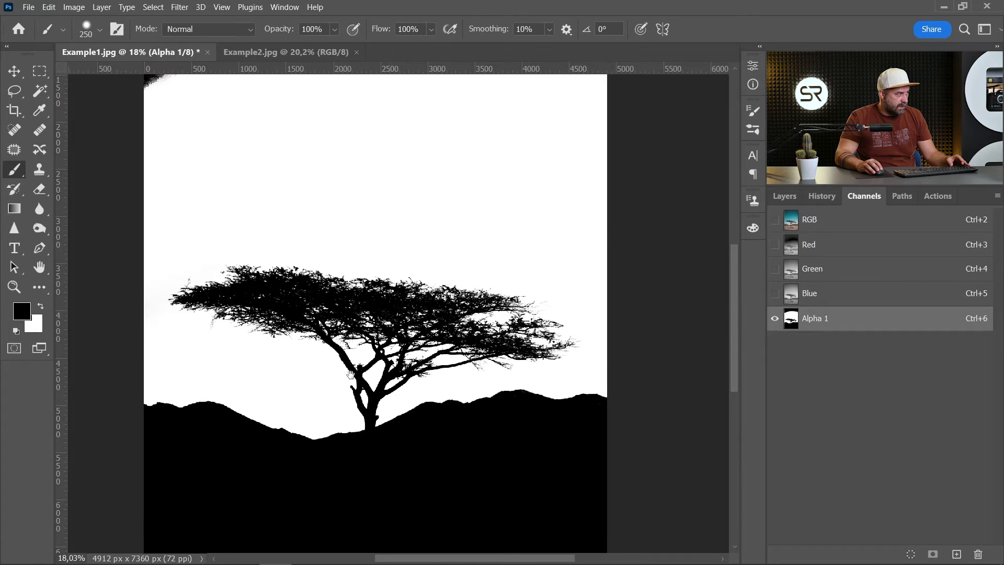
pyautogui.moveTo(376, 275); pyautogui.dragTo(381, 321)
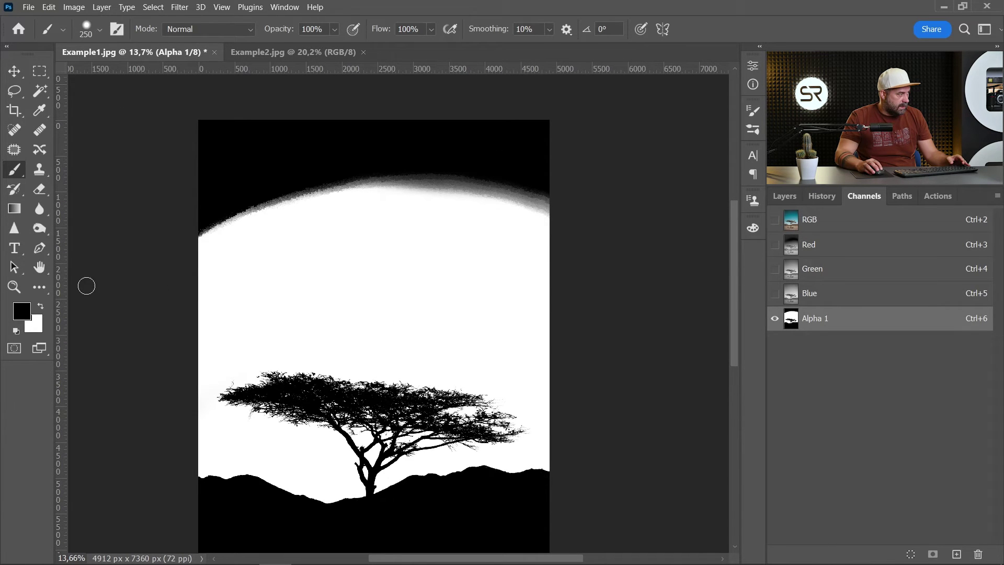
pyautogui.moveTo(199, 227); pyautogui.dragTo(248, 226)
pyautogui.moveTo(148, 252)
pyautogui.mouseDown()
pyautogui.moveTo(236, 192)
pyautogui.moveTo(413, 160)
pyautogui.moveTo(582, 213)
pyautogui.mouseUp()
pyautogui.moveTo(607, 161)
pyautogui.mouseDown()
pyautogui.moveTo(509, 125)
pyautogui.moveTo(136, 158)
pyautogui.moveTo(173, 127)
pyautogui.moveTo(153, 101)
pyautogui.mouseUp()
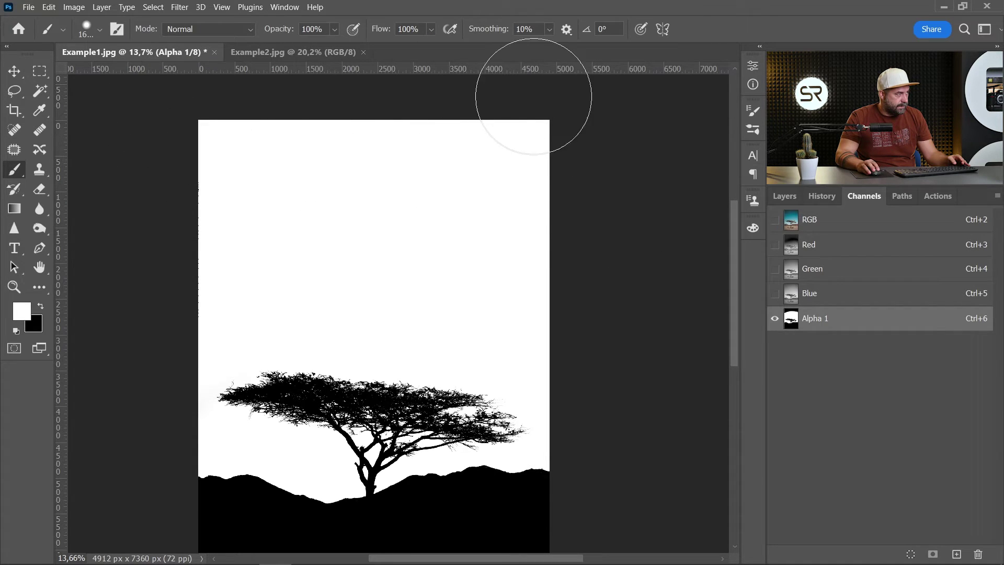
pyautogui.moveTo(573, 99)
pyautogui.mouseDown()
pyautogui.moveTo(441, 122)
pyautogui.moveTo(195, 137)
pyautogui.moveTo(210, 116)
pyautogui.moveTo(555, 136)
pyautogui.mouseUp()
# Load the Alpha 1 channel as a selection covering the white sky area
pyautogui.scroll(-3, 529, 240)
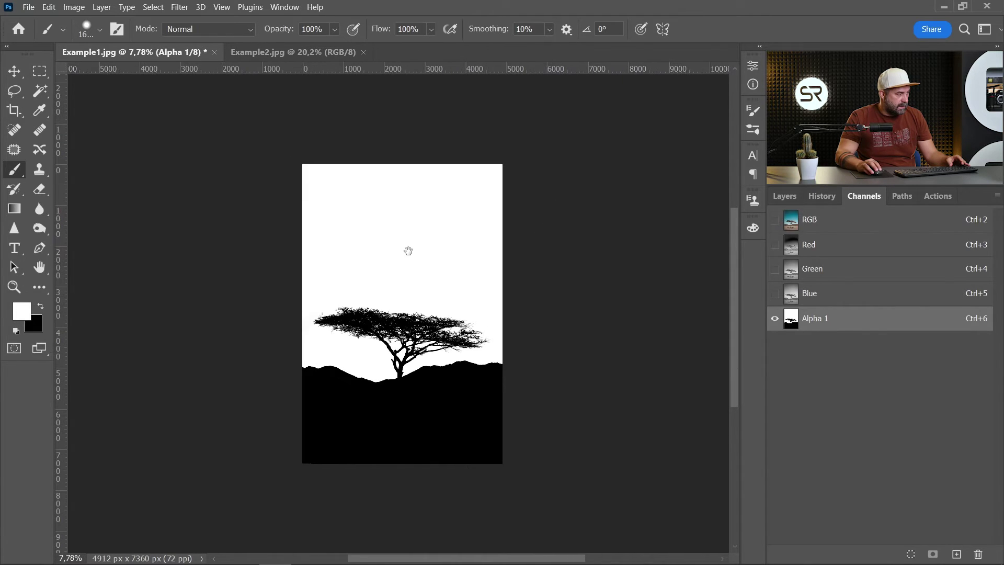
pyautogui.scroll(2, 407, 253)
pyautogui.scroll(1, 407, 253)
pyautogui.scroll(-1, 398, 231)
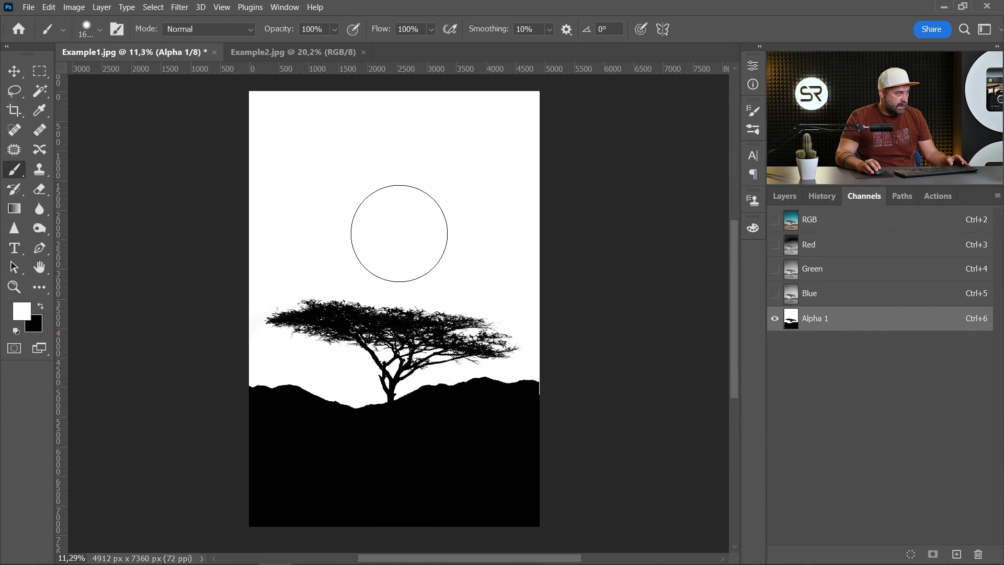
pyautogui.scroll(1, 399, 233)
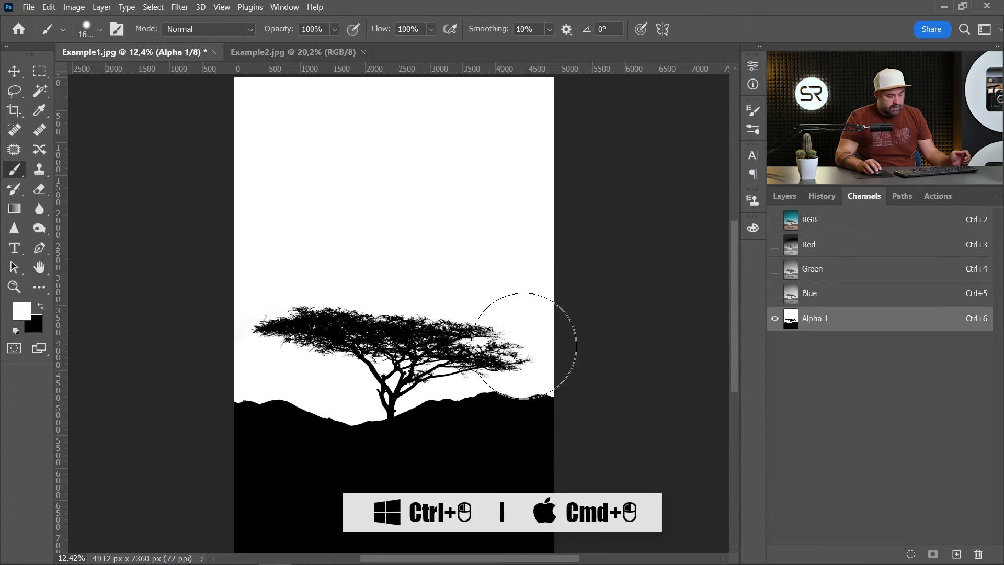
pyautogui.keyDown('ctrl'); pyautogui.click(792, 324); pyautogui.keyUp('ctrl')
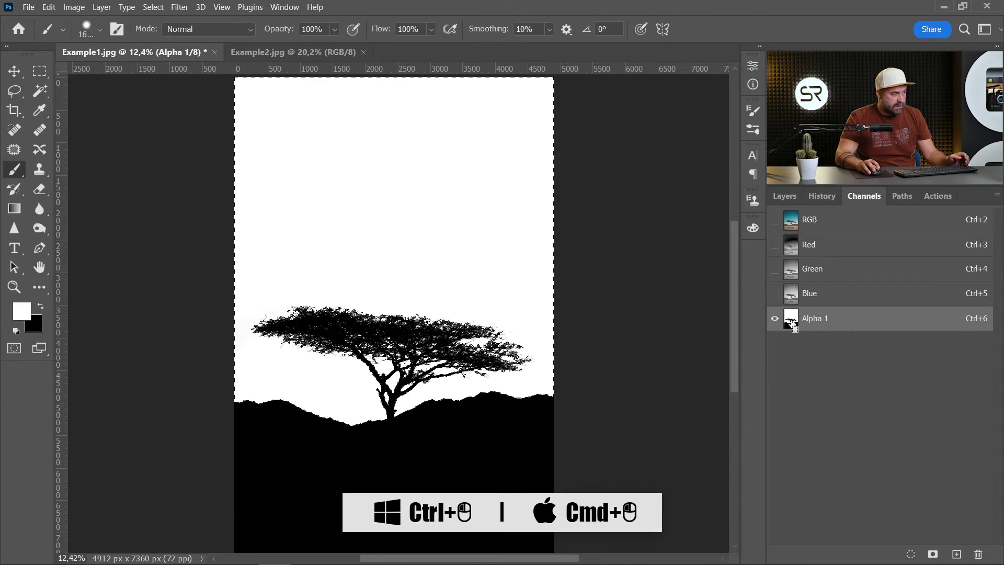
# Add a layer mask to the Background layer from the selection and invert the mask to hide the sky instead
pyautogui.click(785, 197)
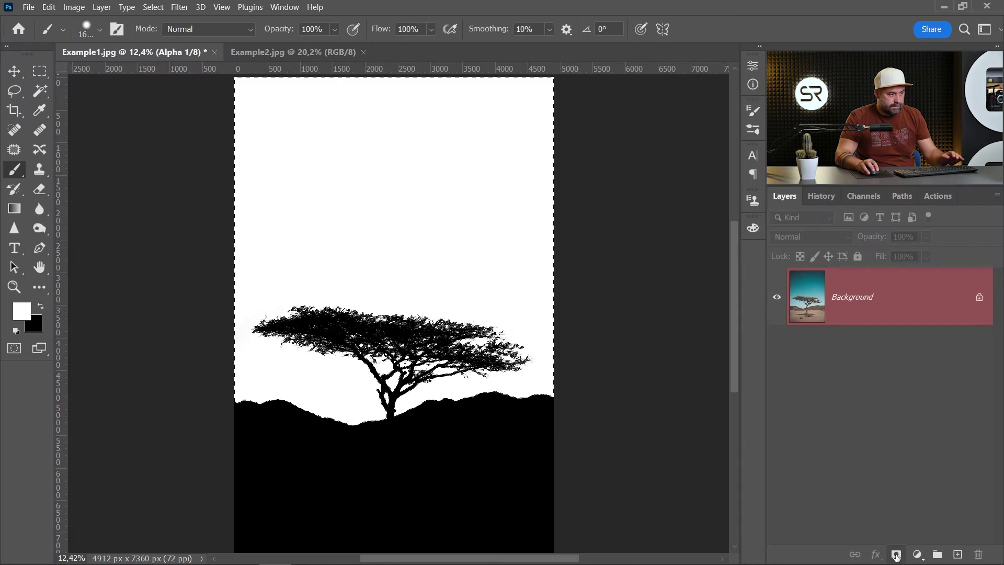
pyautogui.click(897, 555)
pyautogui.scroll(-1, 402, 335)
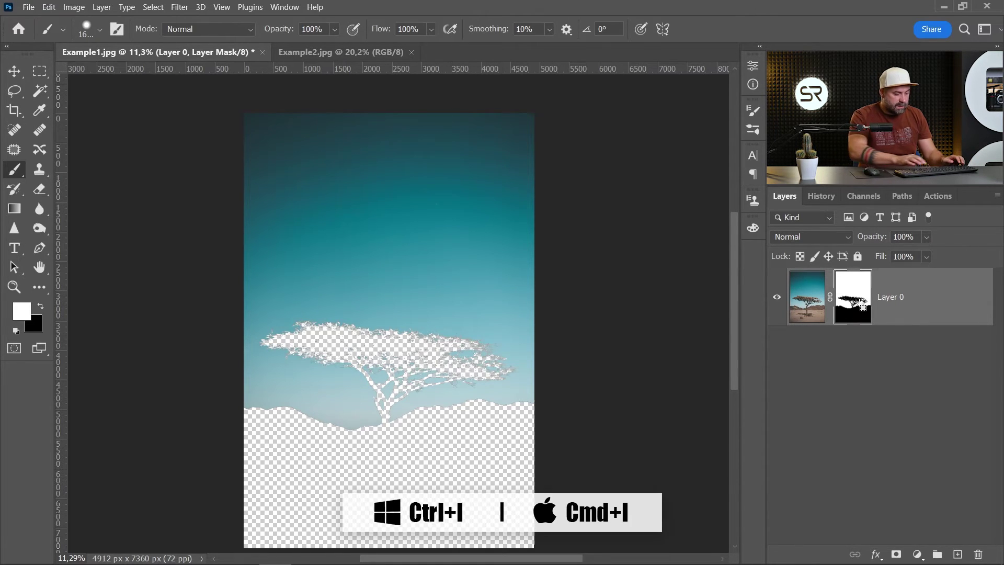
pyautogui.hotkey('ctrl', 'i')
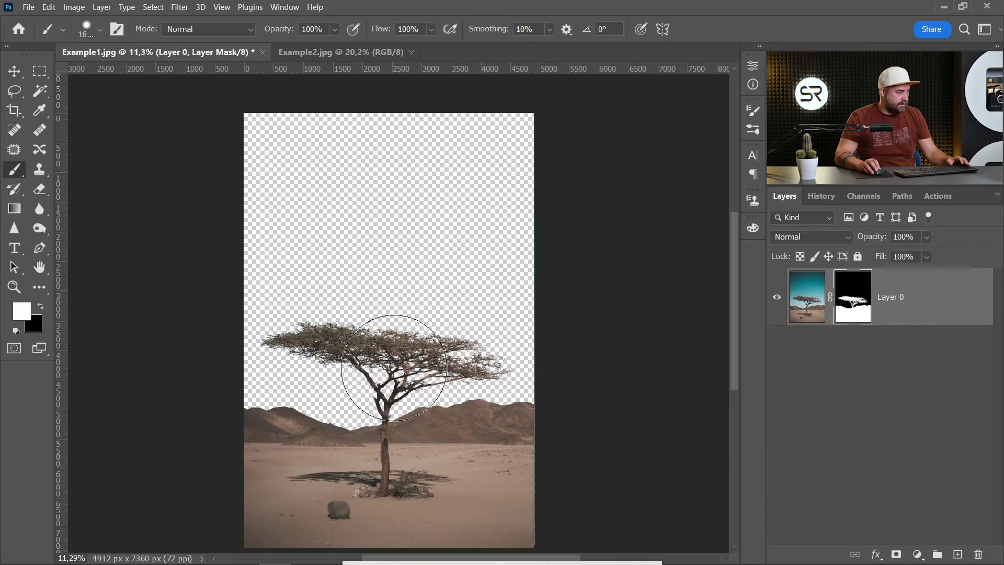
# Inspect the masked tree's canopy and branch edges up close against the transparent background
pyautogui.scroll(4, 394, 360)
pyautogui.moveTo(391, 311); pyautogui.dragTo(436, 303)
pyautogui.scroll(4, 436, 302)
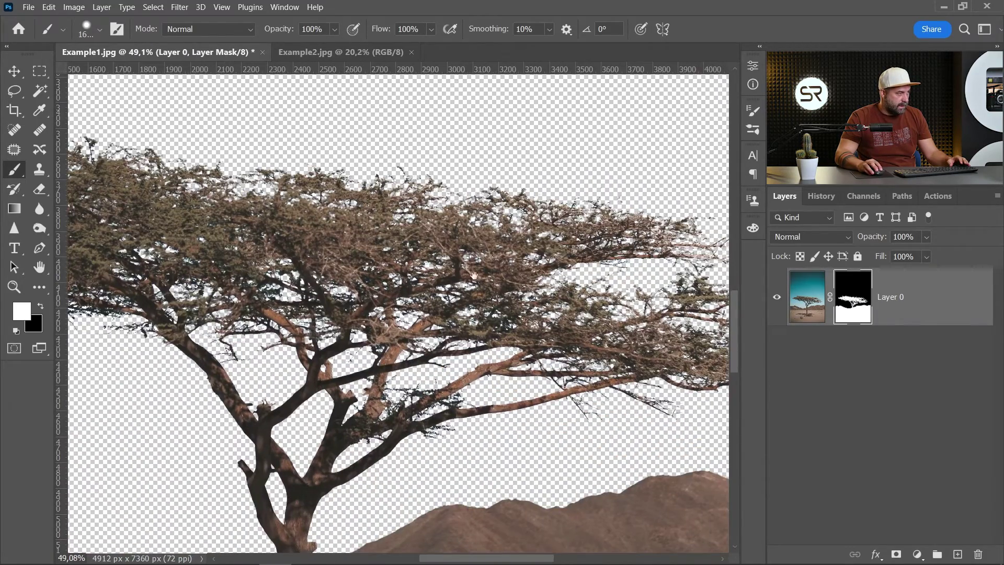
pyautogui.moveTo(500, 271); pyautogui.dragTo(651, 245)
pyautogui.moveTo(422, 250); pyautogui.dragTo(579, 281)
pyautogui.scroll(-7, 481, 283)
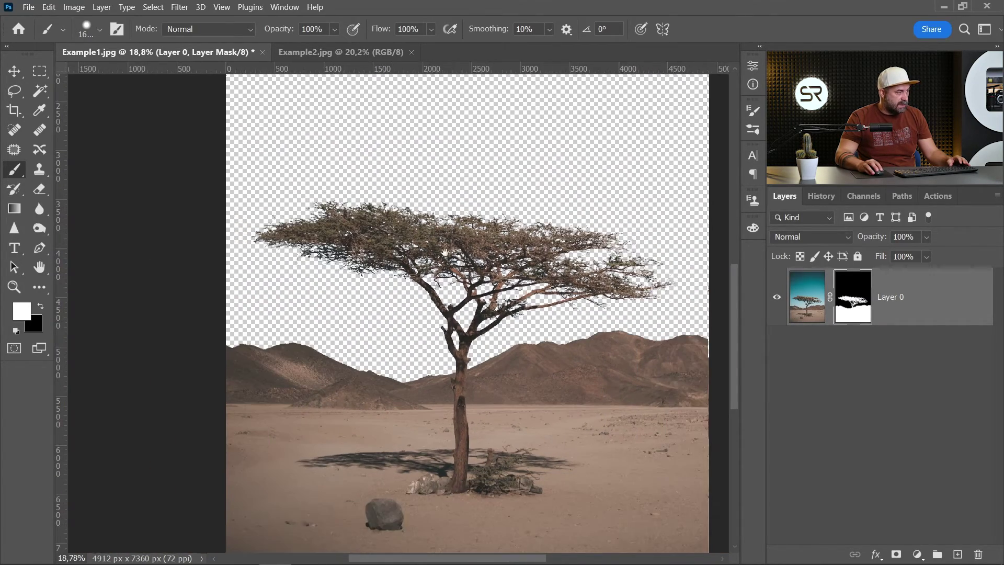
pyautogui.moveTo(445, 253); pyautogui.dragTo(404, 254)
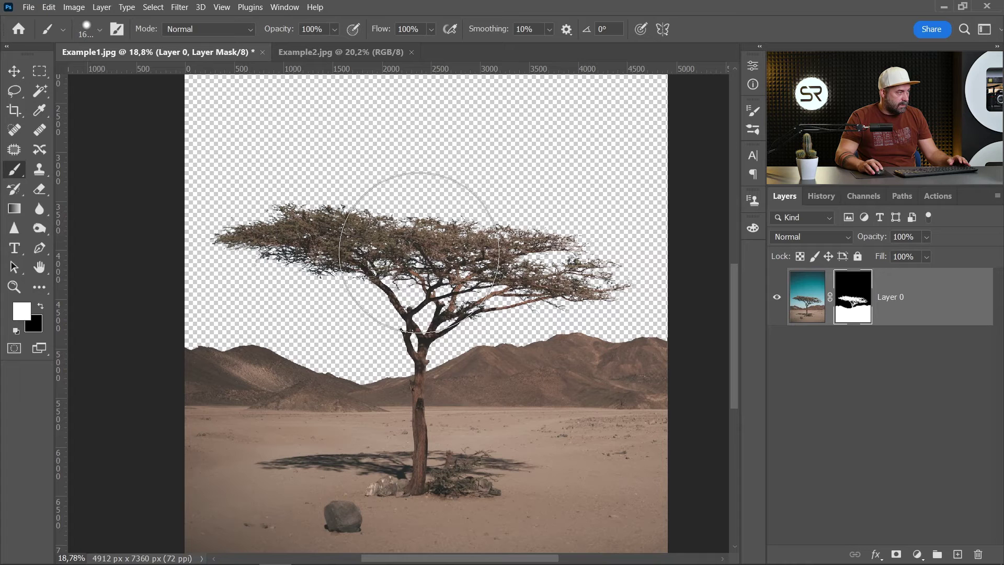
pyautogui.scroll(-1, 340, 209)
pyautogui.scroll(-2, 343, 225)
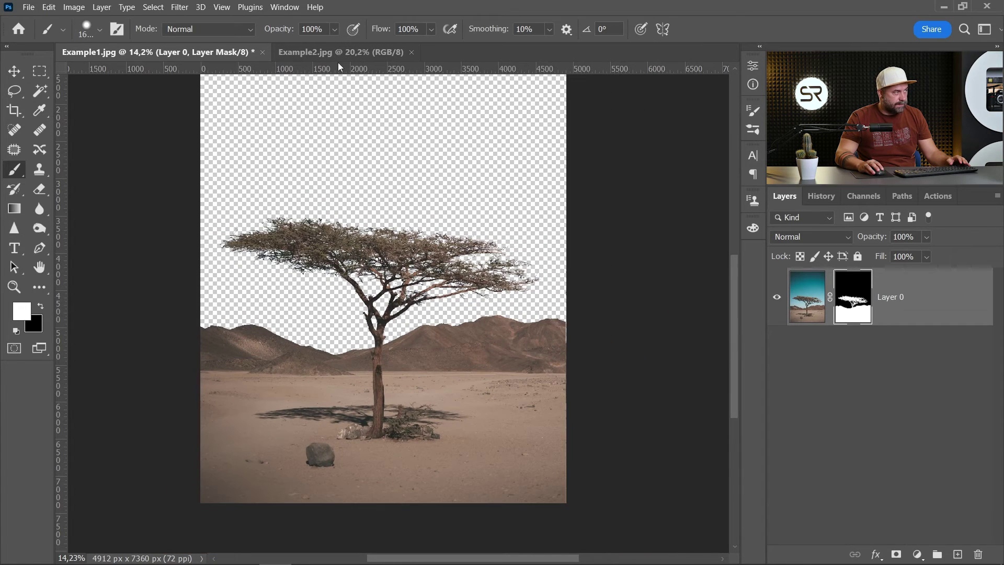
# Copy the sunset image from Example2.jpg into Example1.jpg as a new layer with the Move tool
pyautogui.click(337, 53)
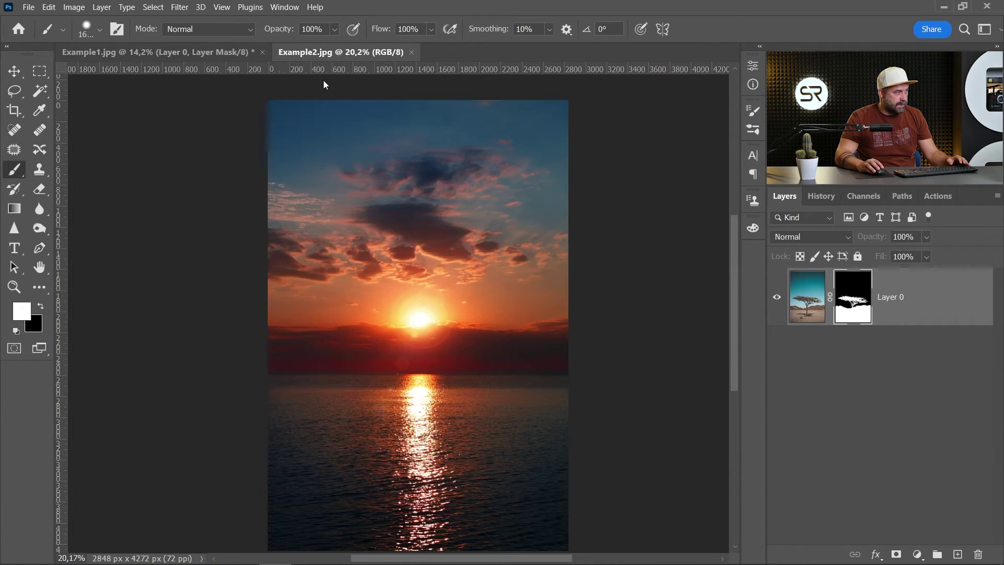
pyautogui.click(22, 74)
pyautogui.moveTo(434, 265); pyautogui.dragTo(410, 238)
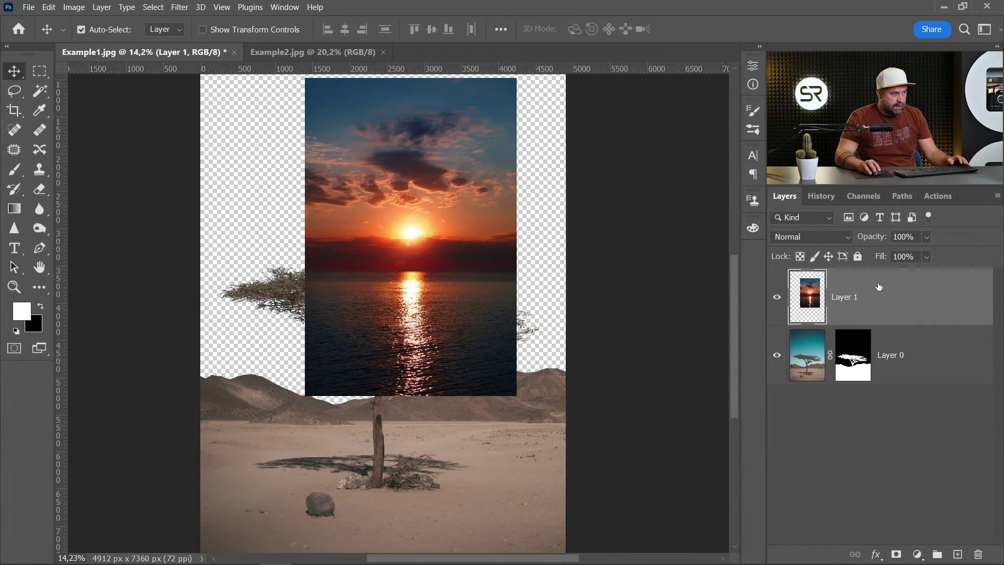
# Place the sunset layer beneath the masked Layer 0 and scale it up proportionally to about 198%
pyautogui.moveTo(879, 287); pyautogui.dragTo(888, 385)
pyautogui.scroll(-2, 519, 330)
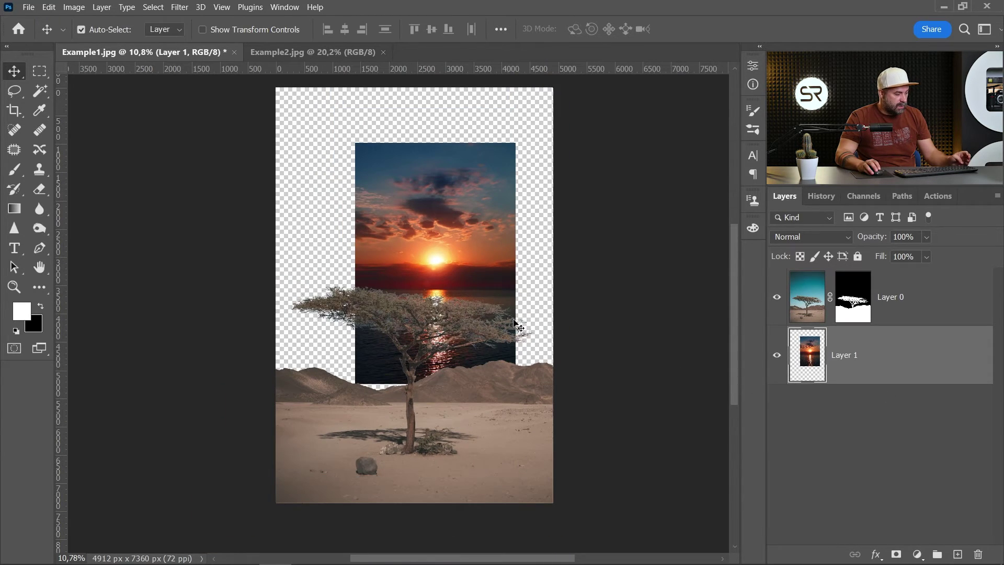
pyautogui.hotkey('ctrl', 't')
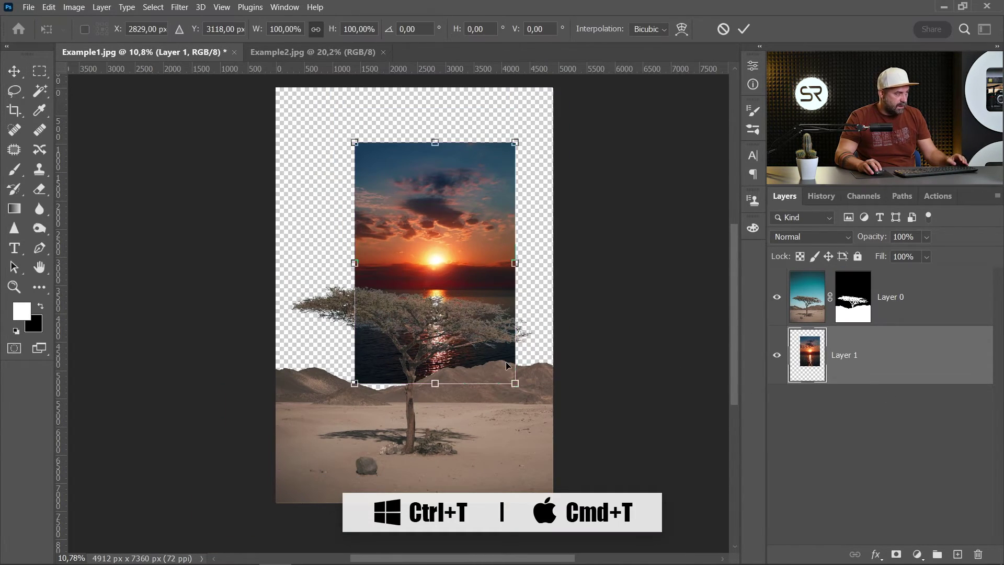
pyautogui.moveTo(518, 387); pyautogui.dragTo(597, 502)
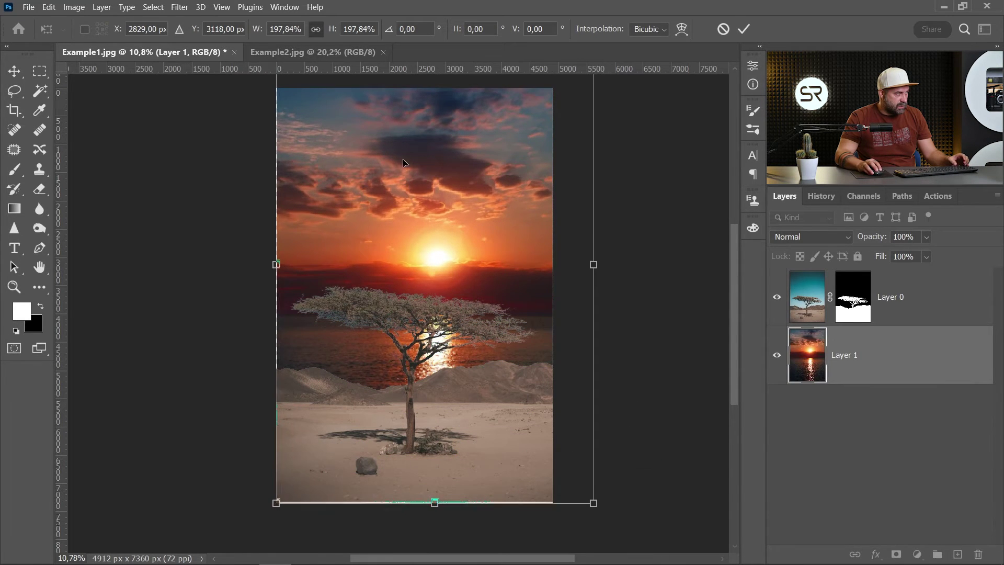
# Lower the sunset so the sun sits behind the mountains, and enlarge it to about 224% to cover the canvas
pyautogui.moveTo(404, 155); pyautogui.dragTo(348, 273)
pyautogui.scroll(-1, 371, 251)
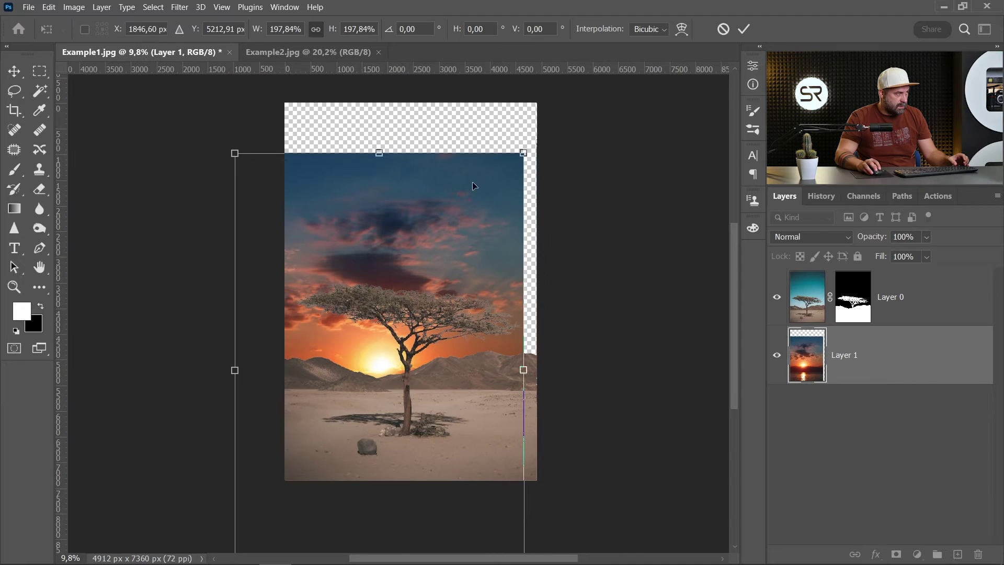
pyautogui.moveTo(523, 153); pyautogui.dragTo(561, 95)
pyautogui.moveTo(469, 174); pyautogui.dragTo(451, 188)
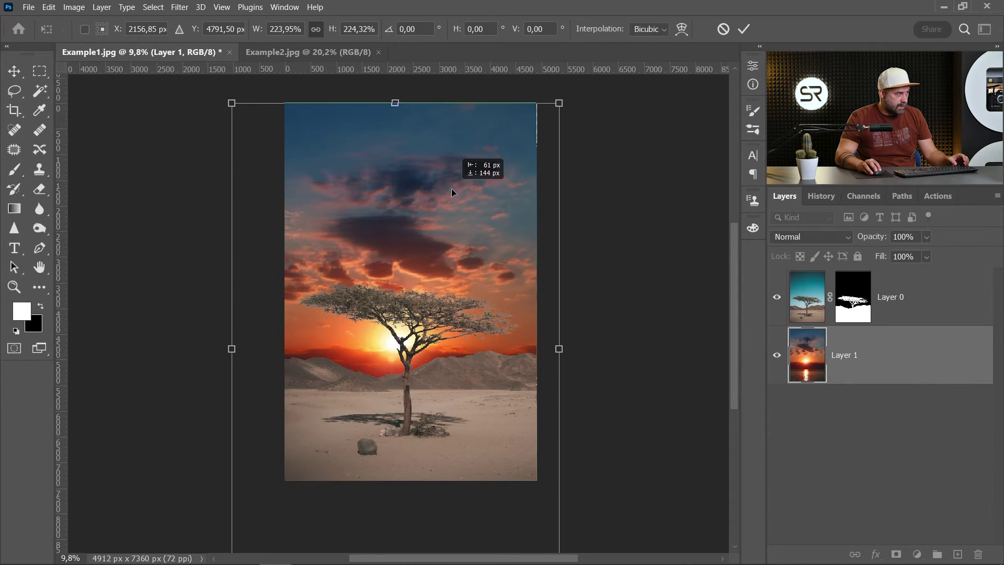
# Enlarge the sunset to about 260%, align its upper edge with the top of the canvas, and apply the transform
pyautogui.scroll(-4, 421, 257)
pyautogui.moveTo(403, 487); pyautogui.dragTo(403, 506)
pyautogui.moveTo(408, 391); pyautogui.dragTo(406, 410)
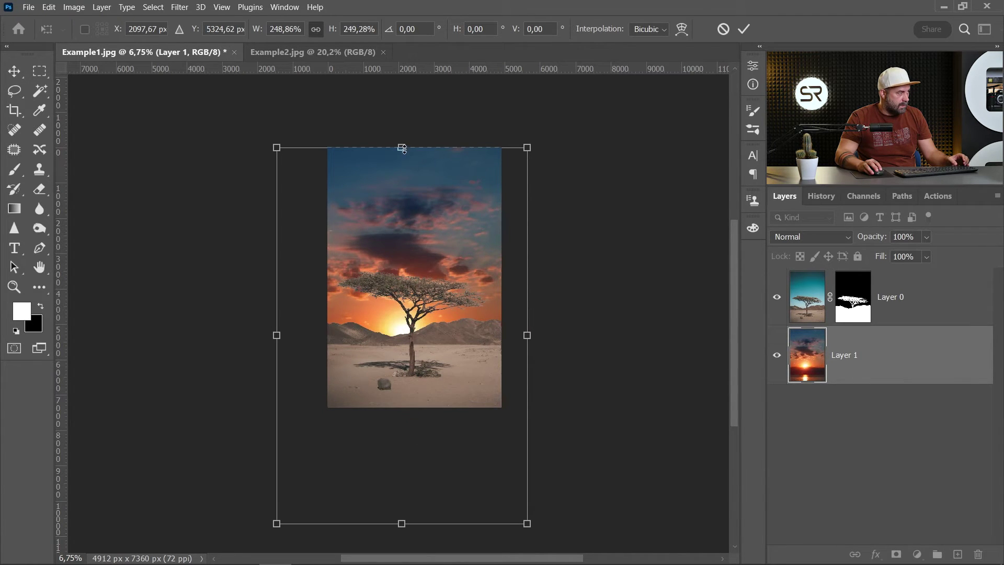
pyautogui.moveTo(401, 524); pyautogui.dragTo(402, 532)
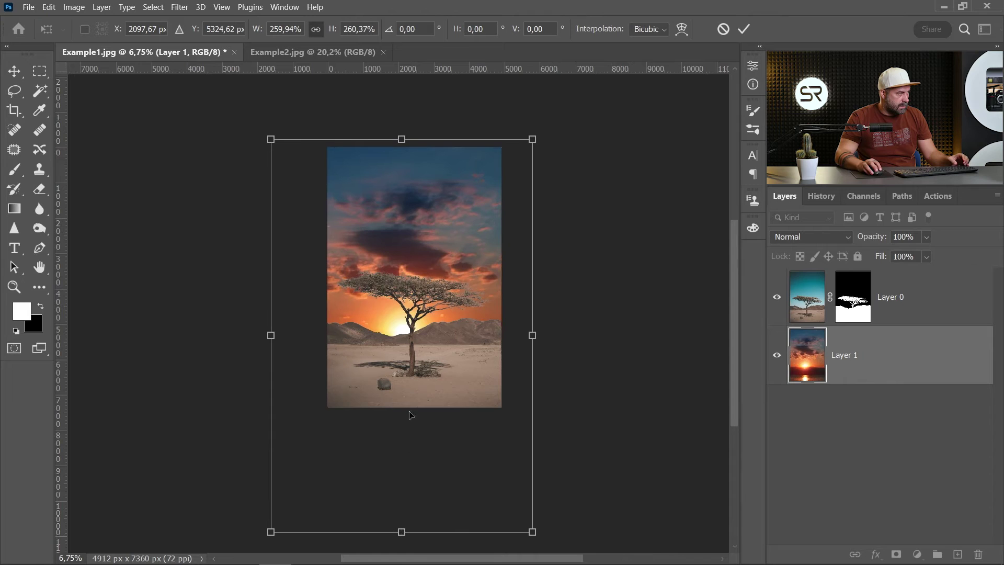
pyautogui.moveTo(411, 399); pyautogui.dragTo(410, 408)
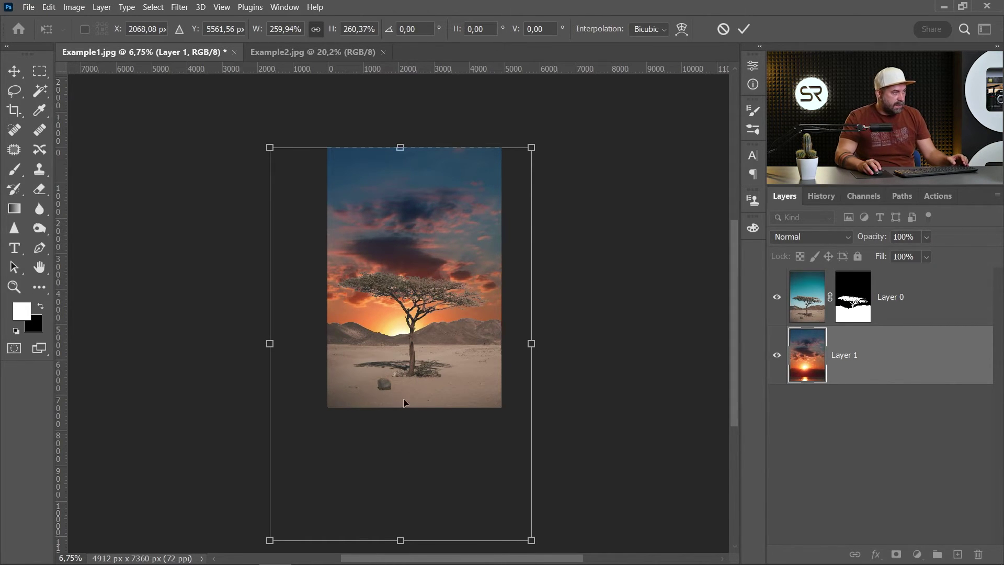
pyautogui.press('Return')
# Examine the tree canopy, branches and mountain edges against the new sunset sky
pyautogui.scroll(4, 467, 388)
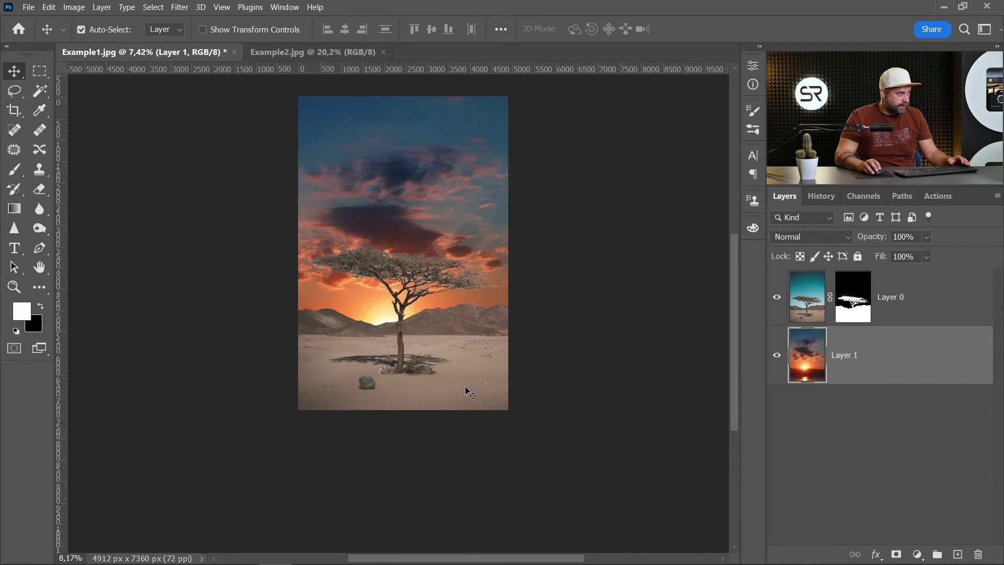
pyautogui.scroll(9, 484, 326)
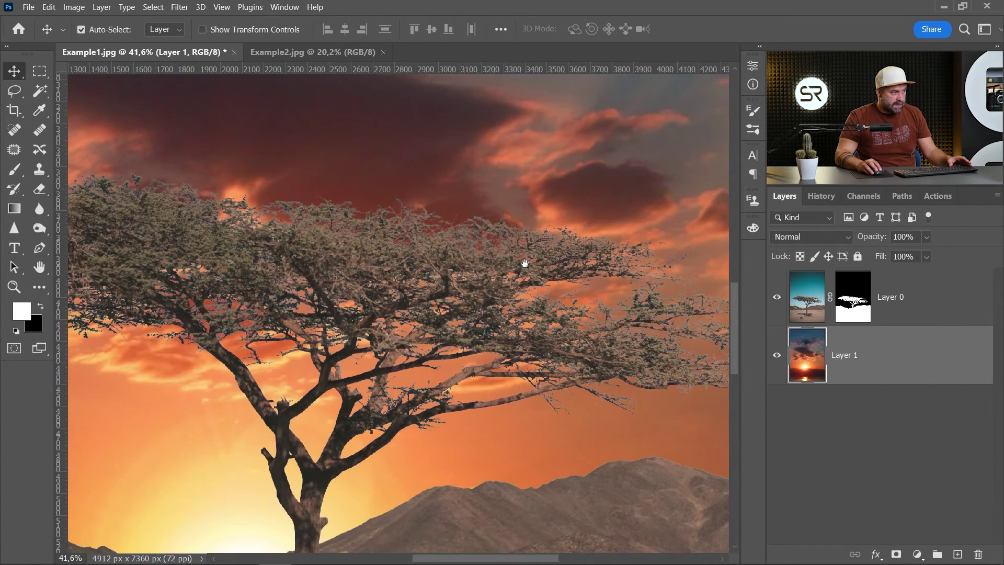
pyautogui.moveTo(524, 263); pyautogui.dragTo(478, 219)
pyautogui.scroll(-5, 596, 335)
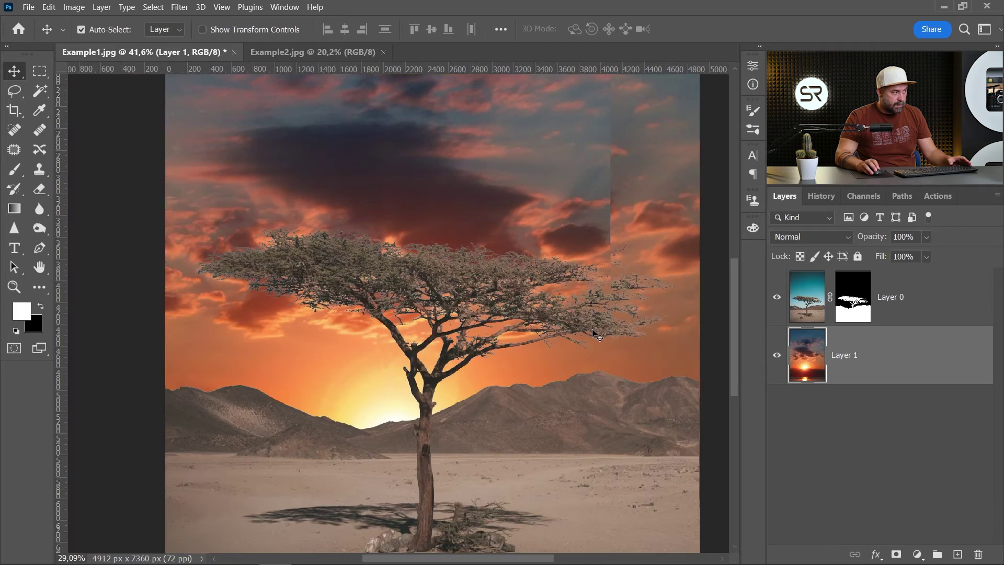
pyautogui.moveTo(538, 336); pyautogui.dragTo(526, 306)
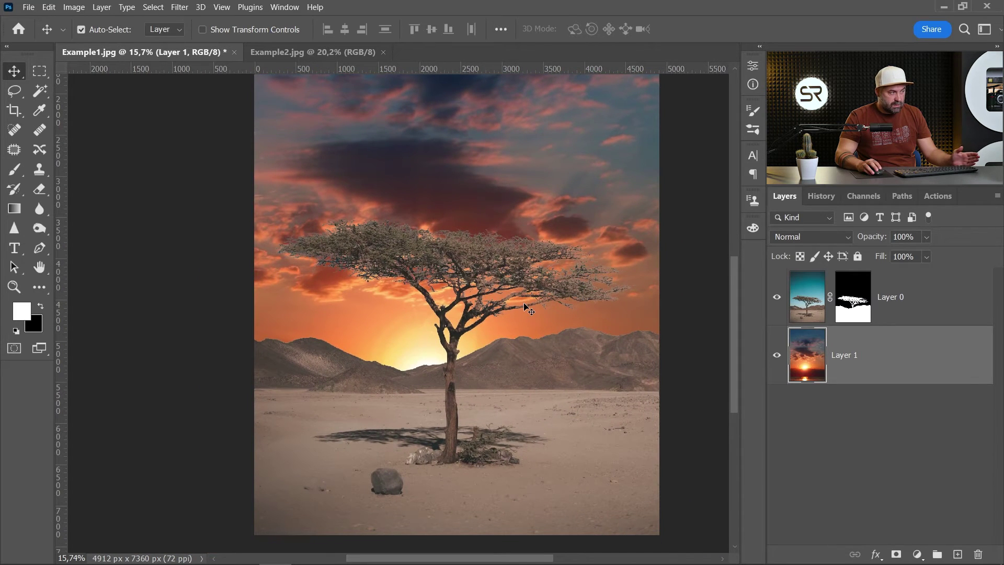
pyautogui.scroll(-1, 525, 306)
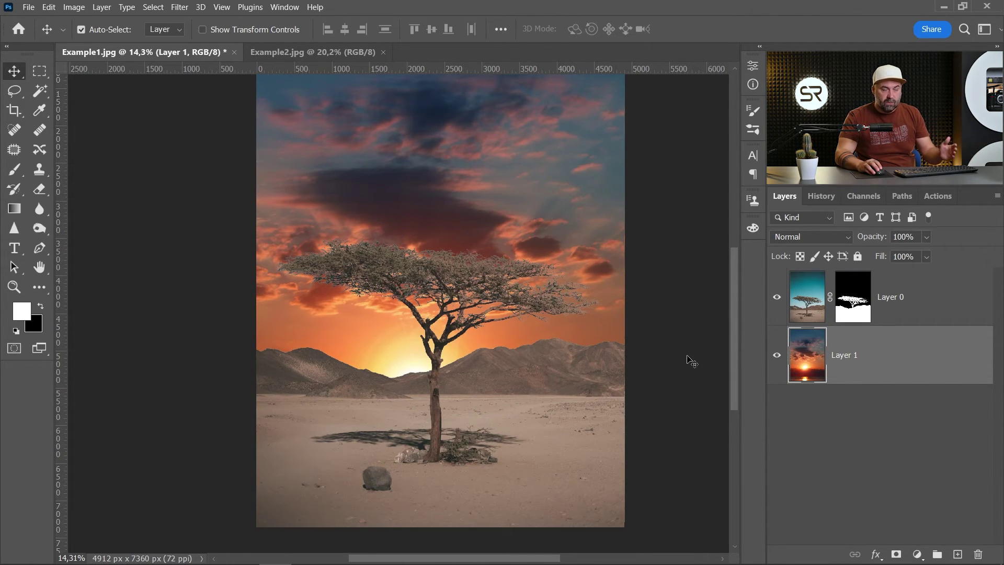
# Add a Levels adjustment clipped to Layer 0 and darken the tree and desert by setting its midtones to 0,29
pyautogui.click(917, 312)
pyautogui.click(917, 555)
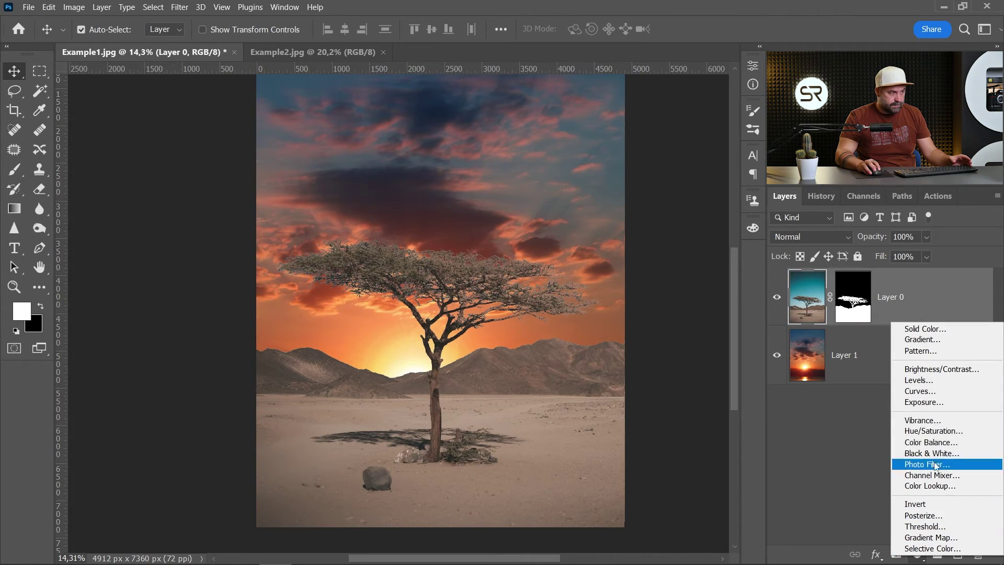
pyautogui.click(937, 379)
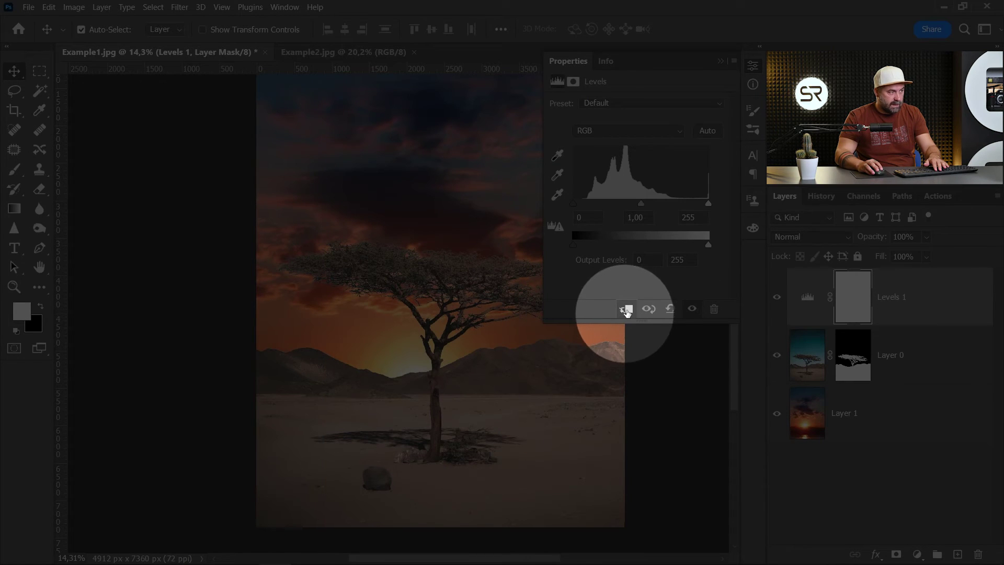
pyautogui.click(627, 310)
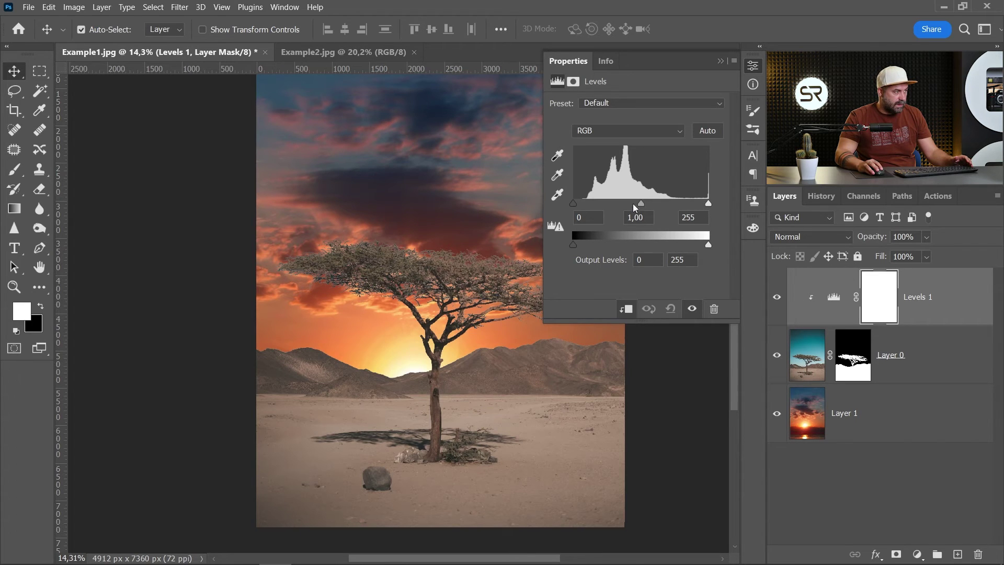
pyautogui.moveTo(642, 204); pyautogui.dragTo(686, 207)
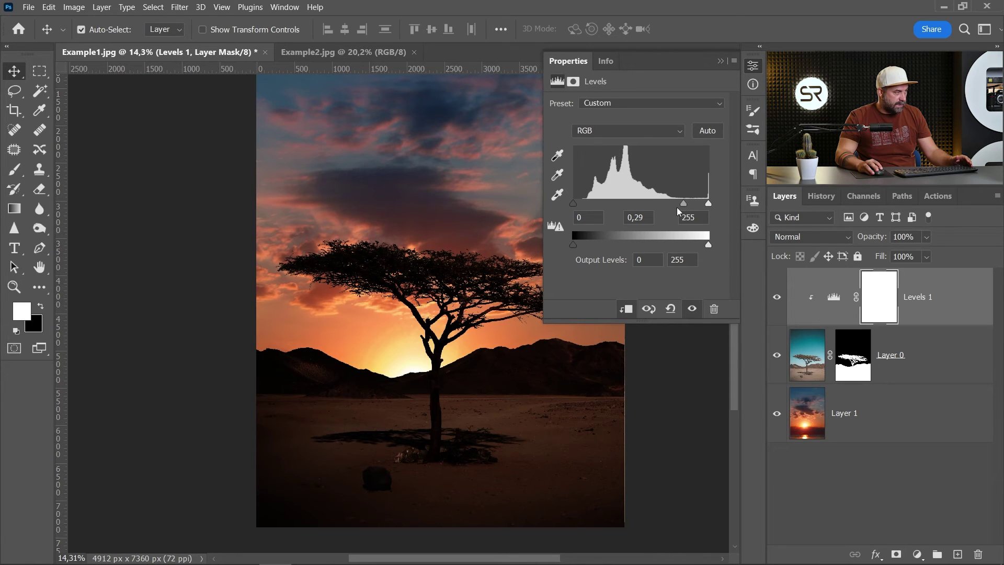
pyautogui.click(751, 70)
# Examine the darkened tree's fine branches and canopy edges up close, and view the overall composite
pyautogui.scroll(-1, 471, 291)
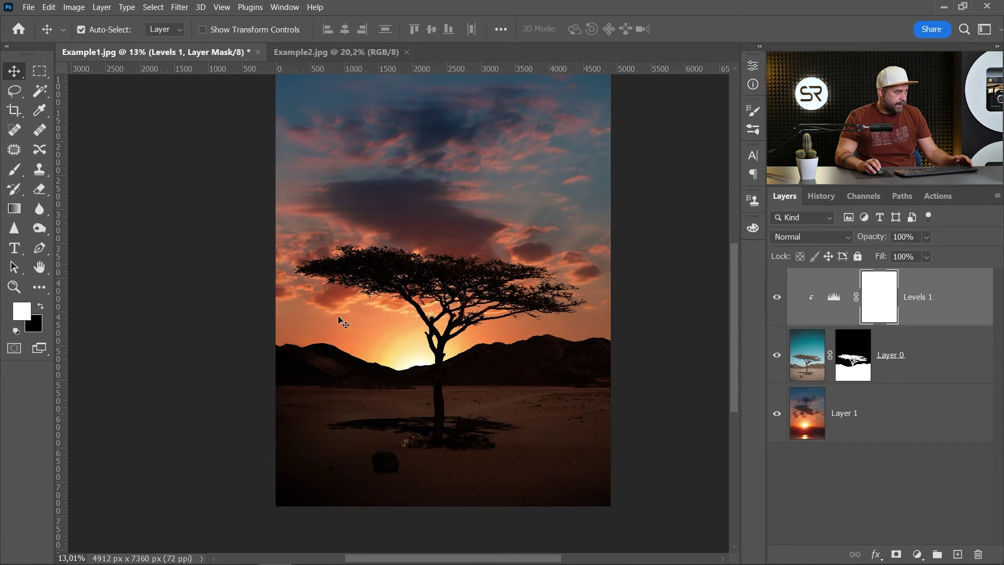
pyautogui.scroll(10, 365, 306)
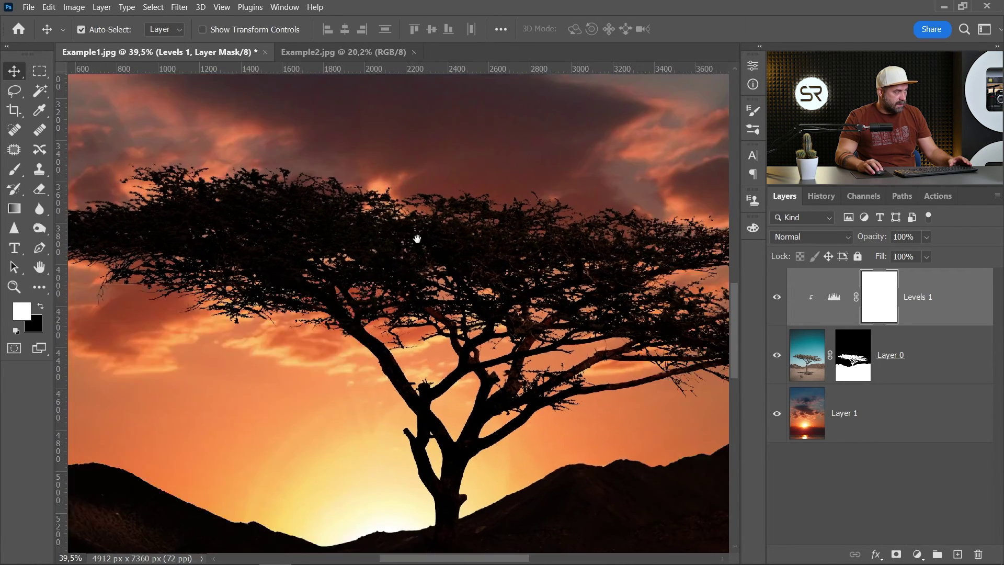
pyautogui.scroll(4, 638, 282)
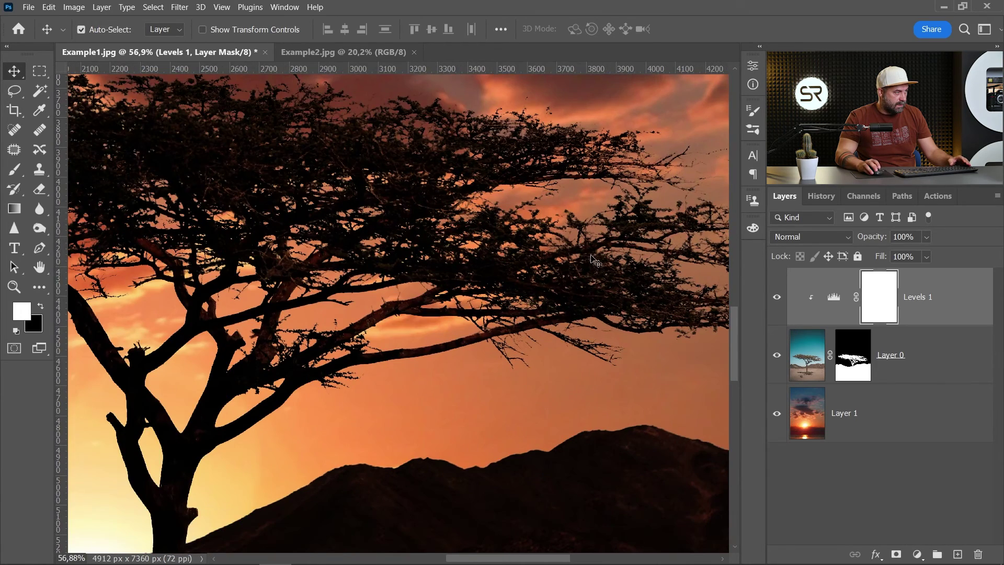
pyautogui.moveTo(585, 268); pyautogui.dragTo(652, 329)
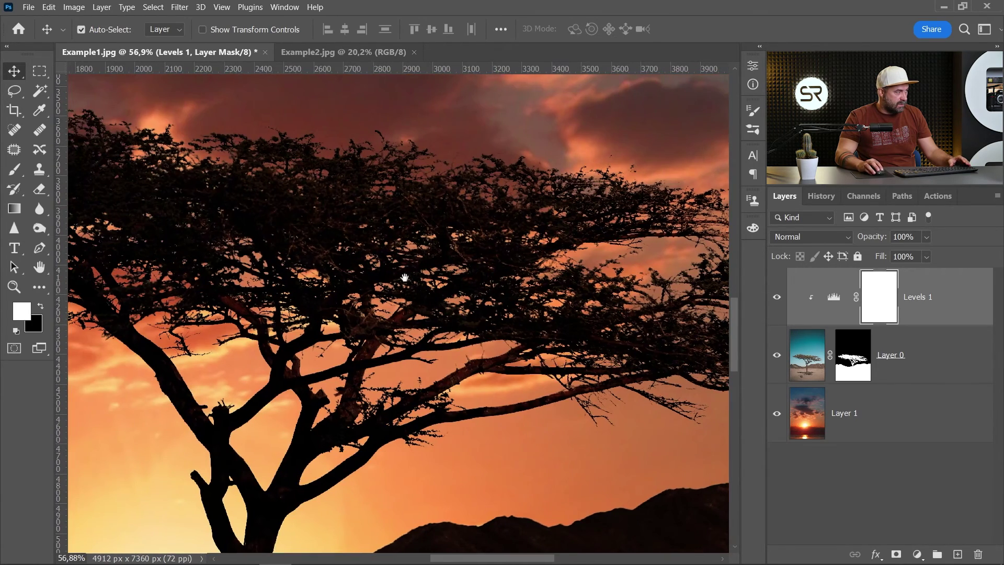
pyautogui.moveTo(299, 320); pyautogui.dragTo(556, 251)
pyautogui.scroll(-1, 515, 266)
pyautogui.moveTo(361, 187); pyautogui.dragTo(512, 268)
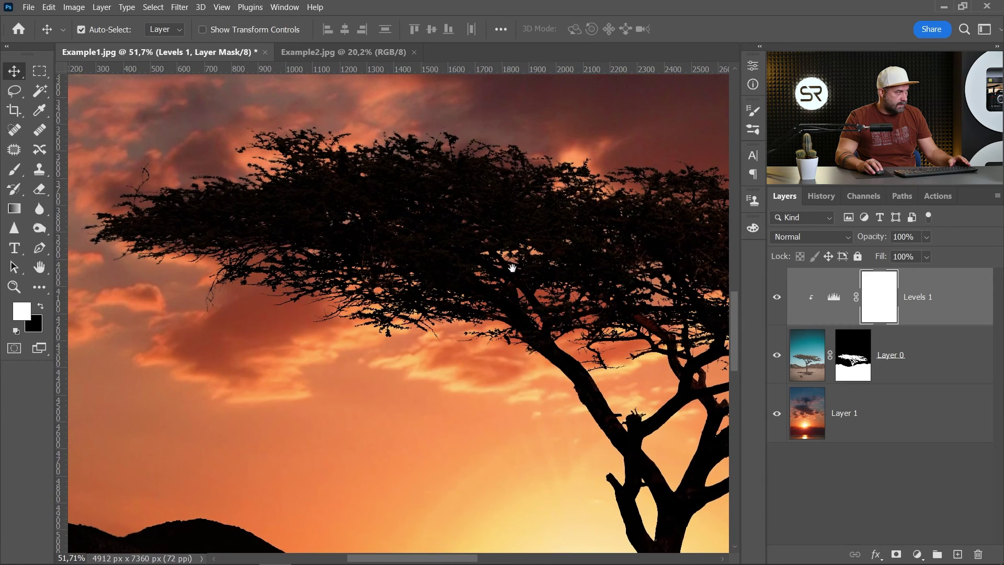
pyautogui.scroll(-3, 512, 267)
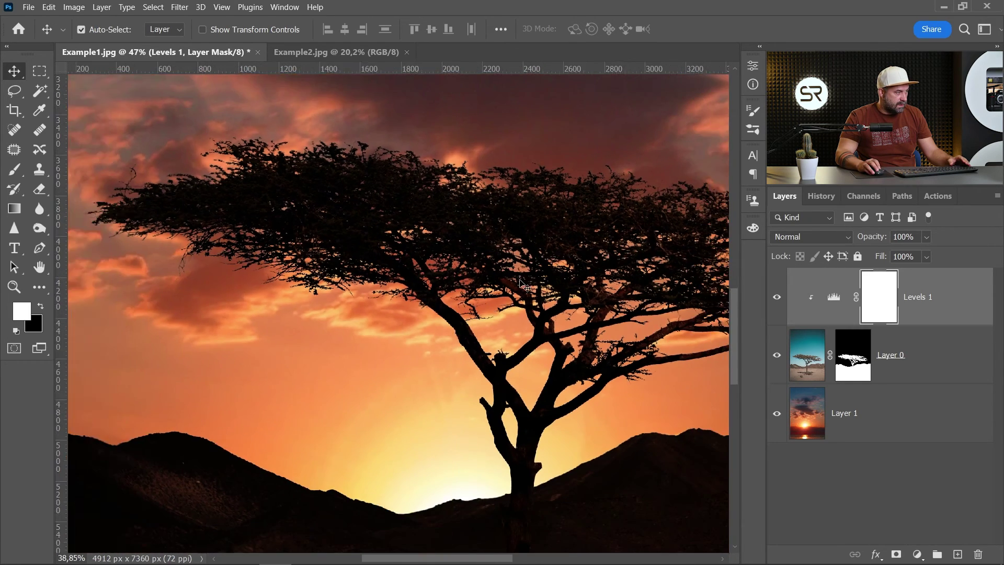
pyautogui.scroll(-5, 521, 284)
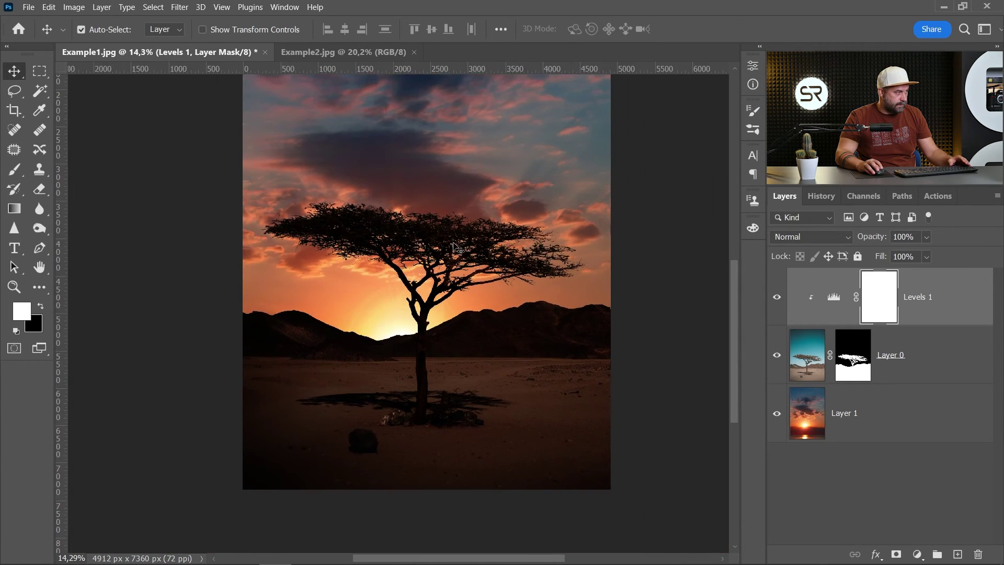
pyautogui.moveTo(444, 214); pyautogui.dragTo(440, 280)
pyautogui.scroll(-1, 448, 256)
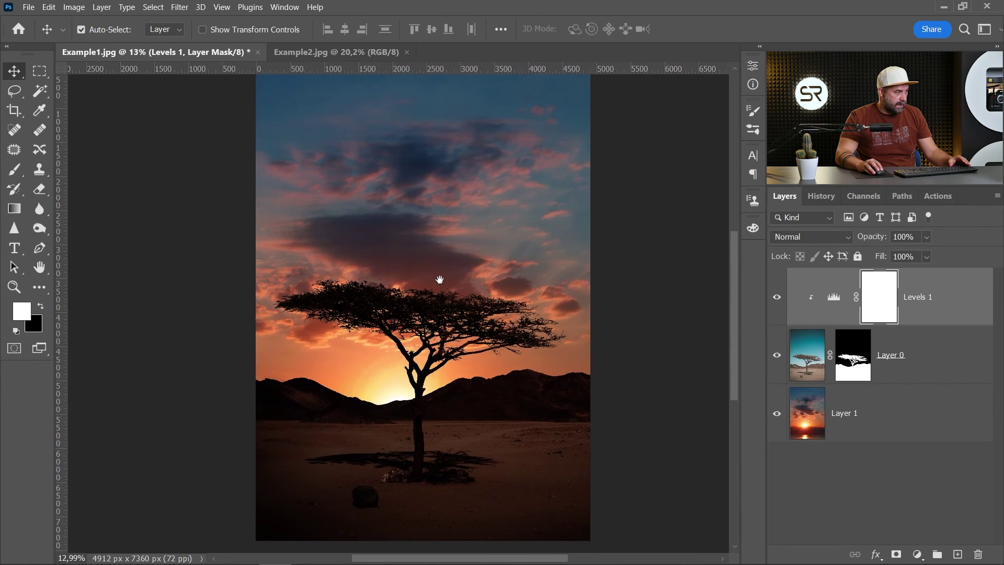
# Duplicate Layer 0 to the bottom of the layer stack and delete the copy's layer mask
pyautogui.click(807, 360)
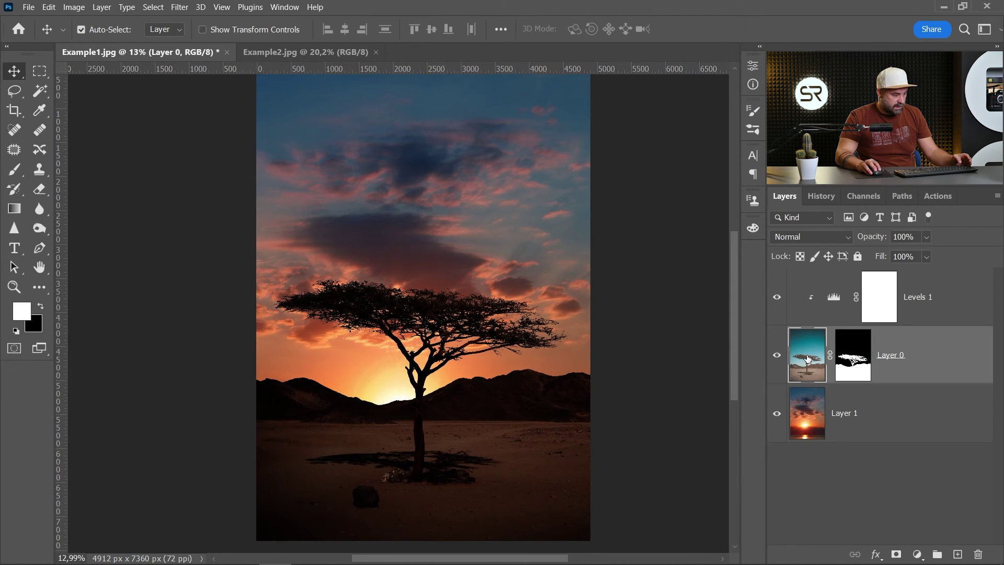
pyautogui.moveTo(807, 356); pyautogui.dragTo(816, 441)
pyautogui.click(853, 473)
pyautogui.rightClick(856, 476)
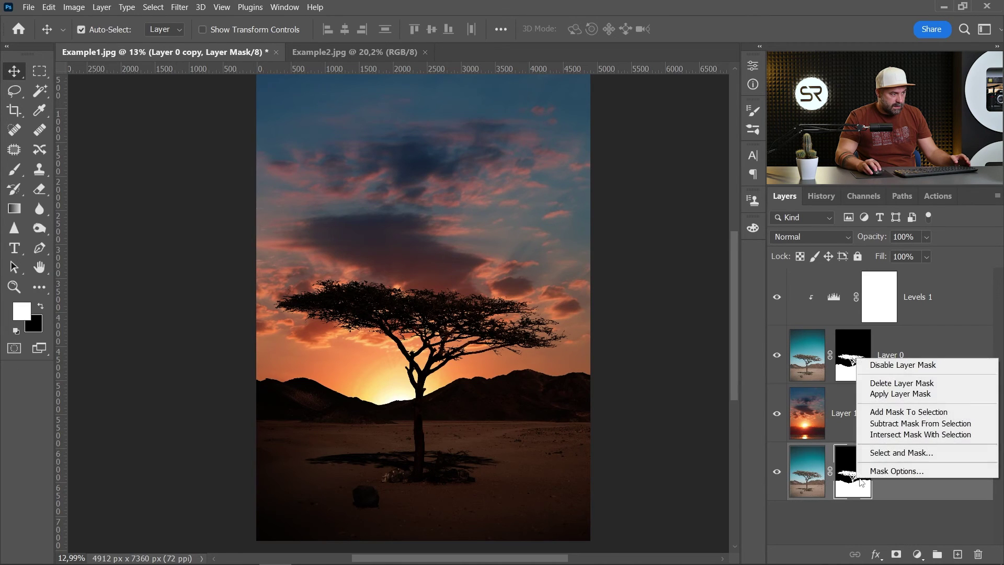
pyautogui.click(900, 384)
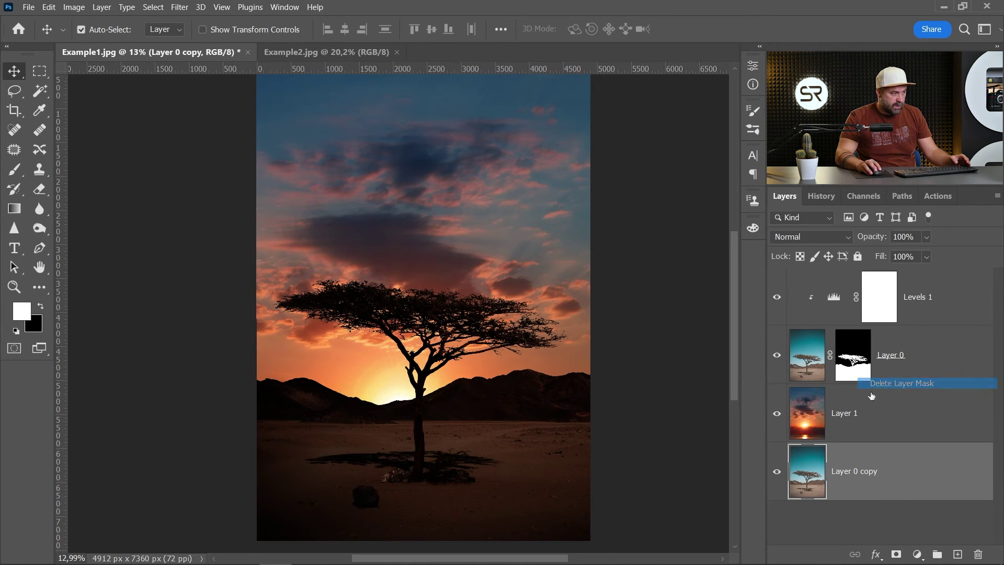
# Compare the composite with the original by isolating Layer 0 copy and restoring all layers, and inspect the tree and ground up close
pyautogui.keyDown('alt'); pyautogui.click(778, 473); pyautogui.keyUp('alt')
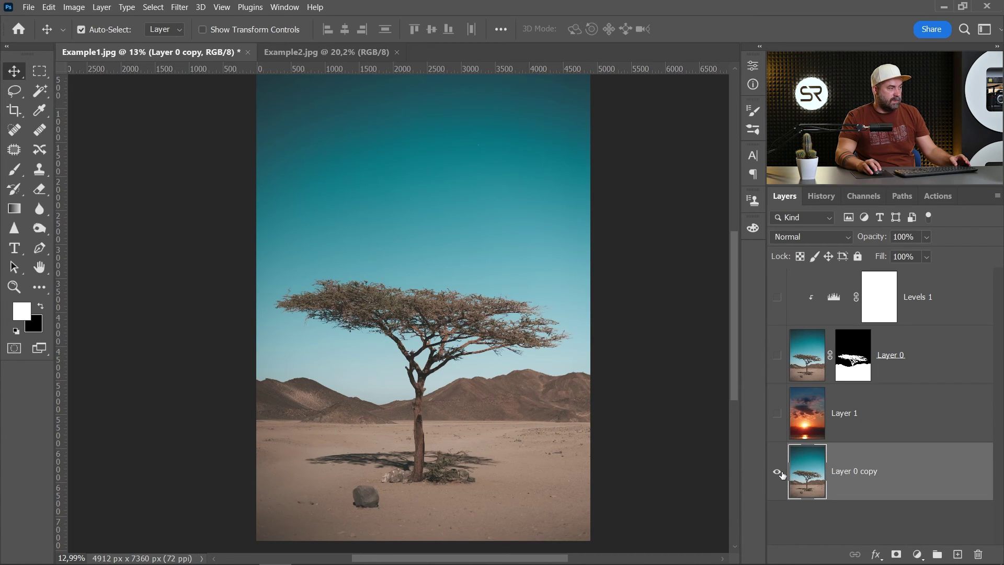
pyautogui.keyDown('alt'); pyautogui.click(777, 472); pyautogui.keyUp('alt')
pyautogui.keyDown('alt'); pyautogui.click(777, 473); pyautogui.keyUp('alt')
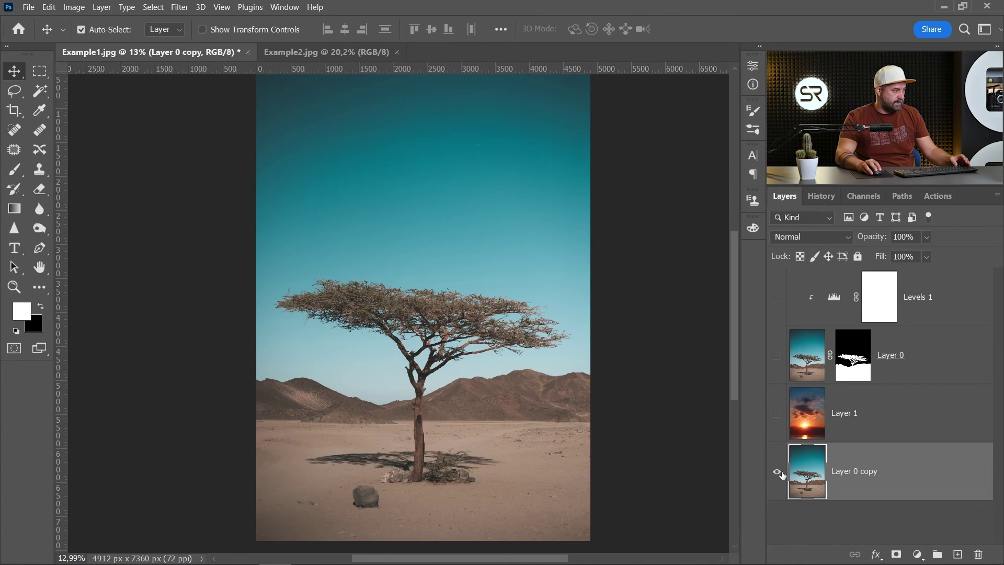
pyautogui.keyDown('alt'); pyautogui.click(778, 472); pyautogui.keyUp('alt')
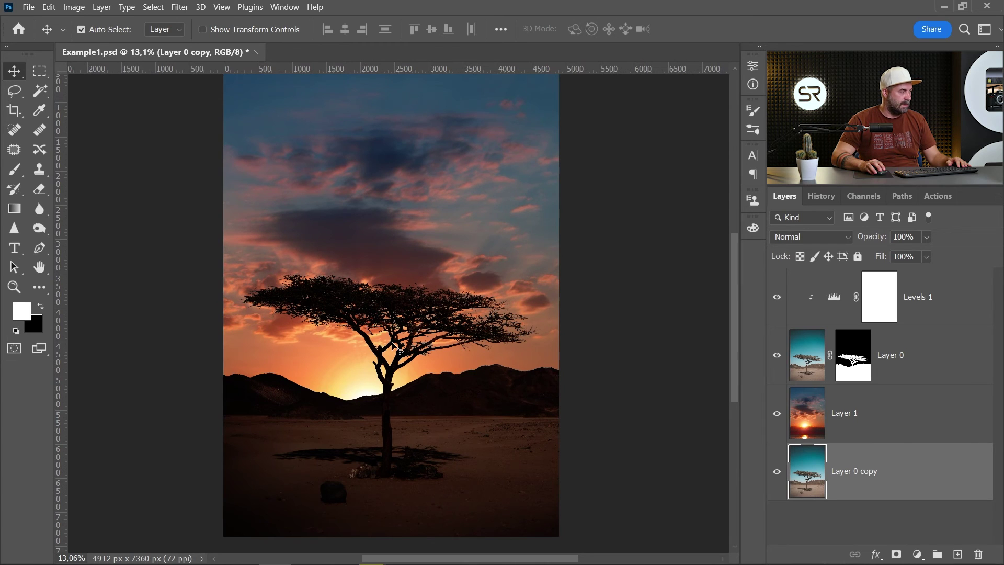
pyautogui.scroll(3, 418, 389)
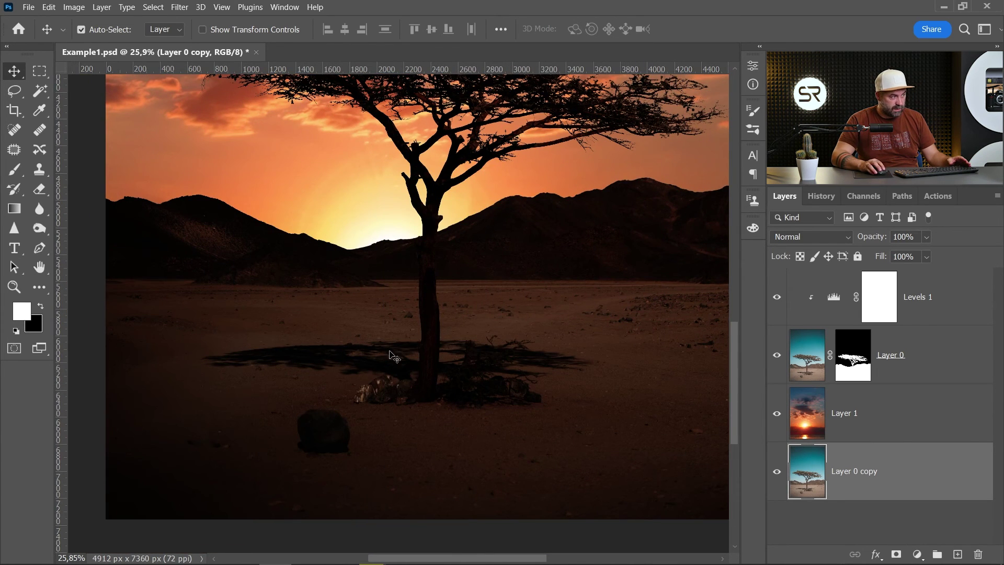
pyautogui.moveTo(423, 288); pyautogui.dragTo(449, 482)
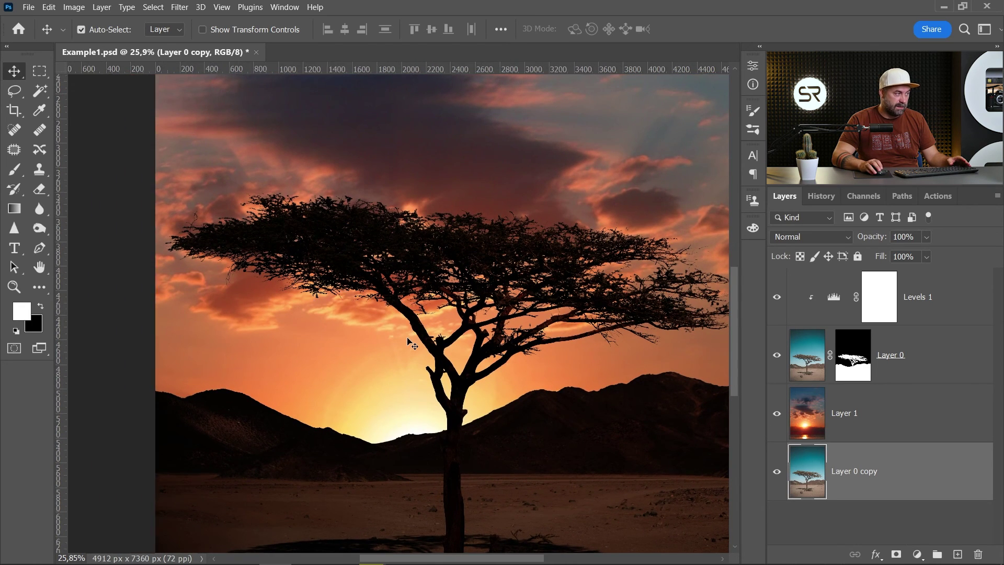
pyautogui.scroll(-3, 421, 294)
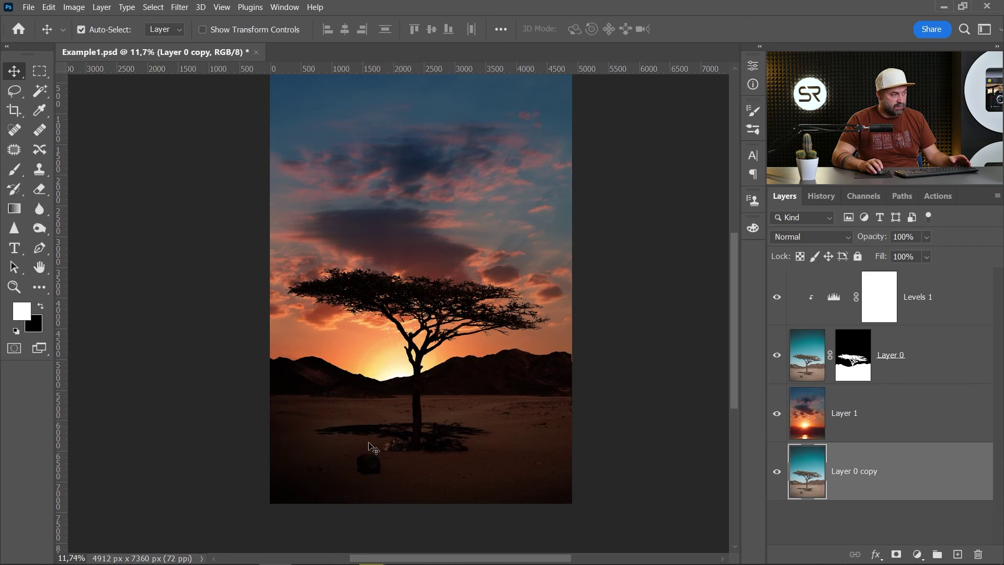
pyautogui.moveTo(464, 302); pyautogui.dragTo(447, 327)
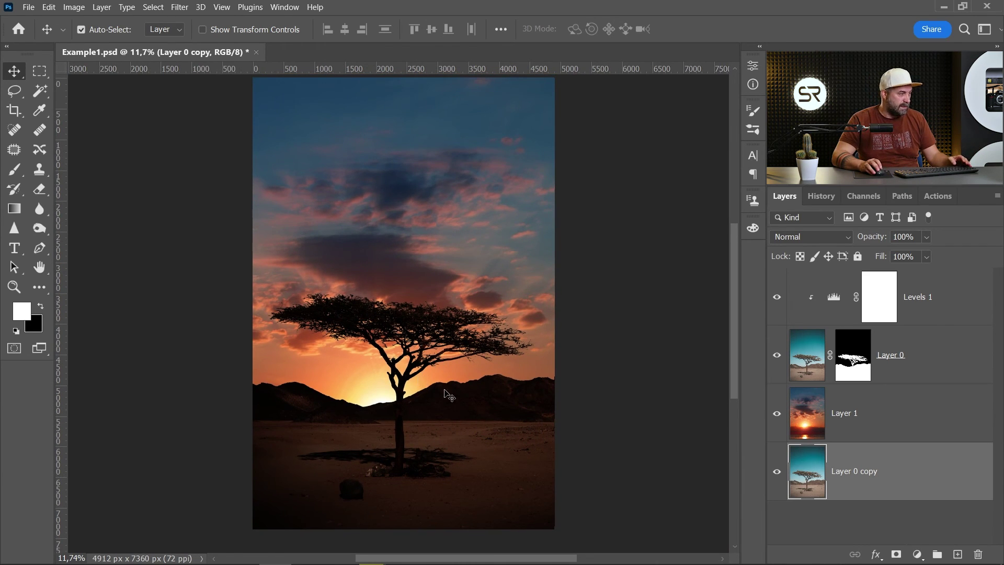
pyautogui.keyDown('alt'); pyautogui.click(777, 474); pyautogui.keyUp('alt')
pyautogui.keyDown('alt'); pyautogui.click(776, 473); pyautogui.keyUp('alt')
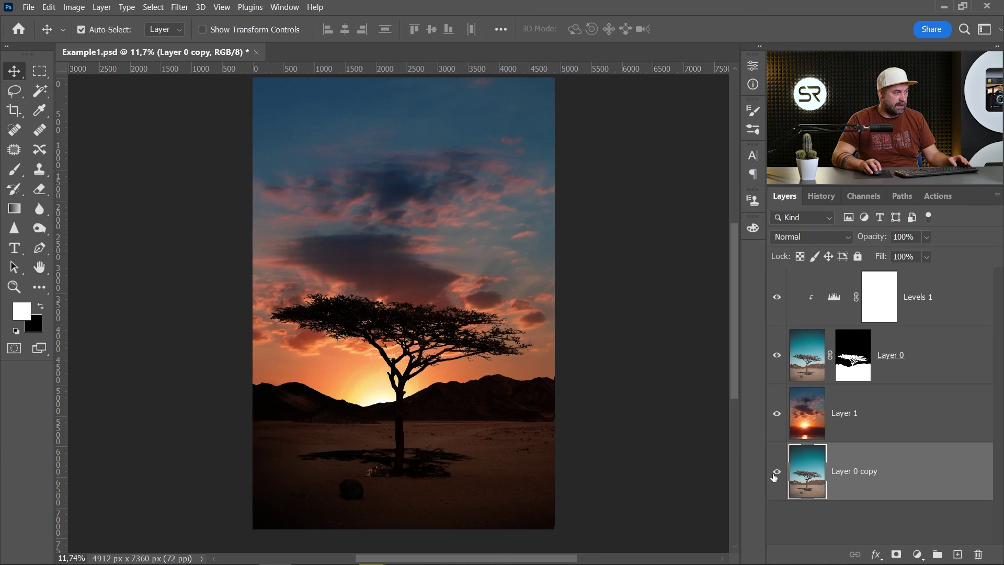